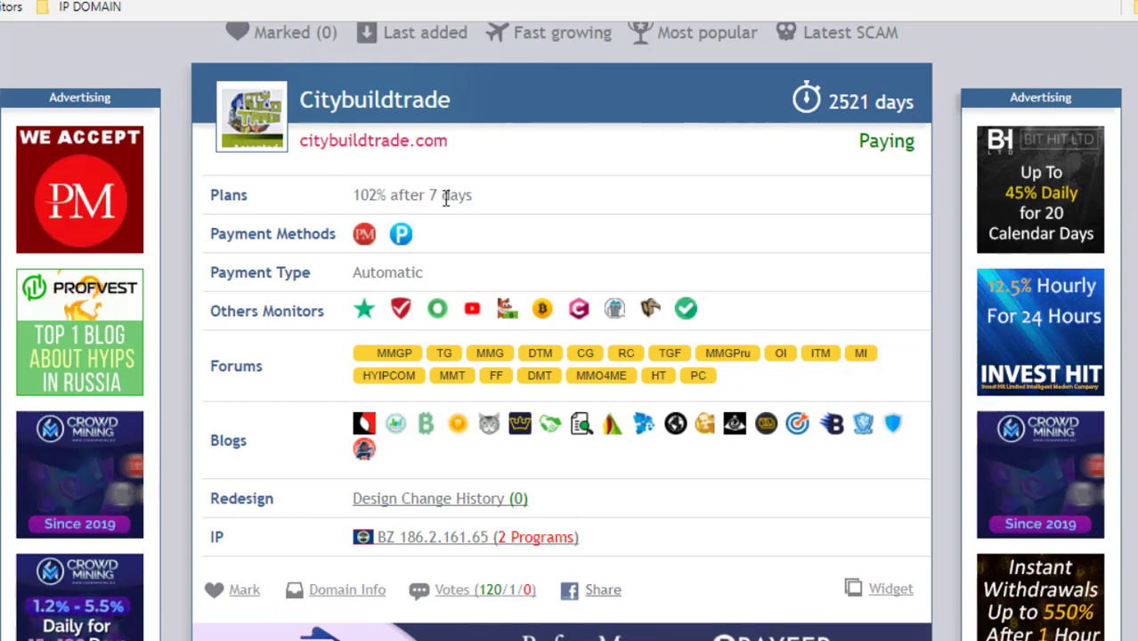
- Highlight the plan's 102% return after the 7-day term in the listing
{"action": "left_click_drag", "start_coordinate": [441, 195], "coordinate": [418, 195]}
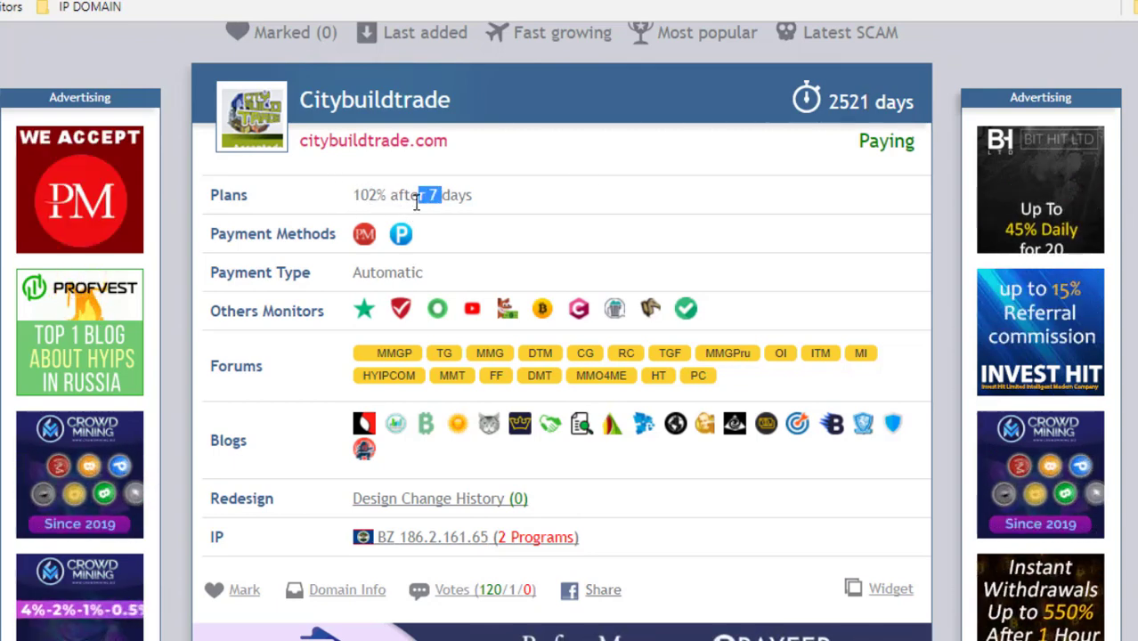
{"action": "double_click", "coordinate": [354, 195]}
{"action": "left_click", "coordinate": [435, 195]}
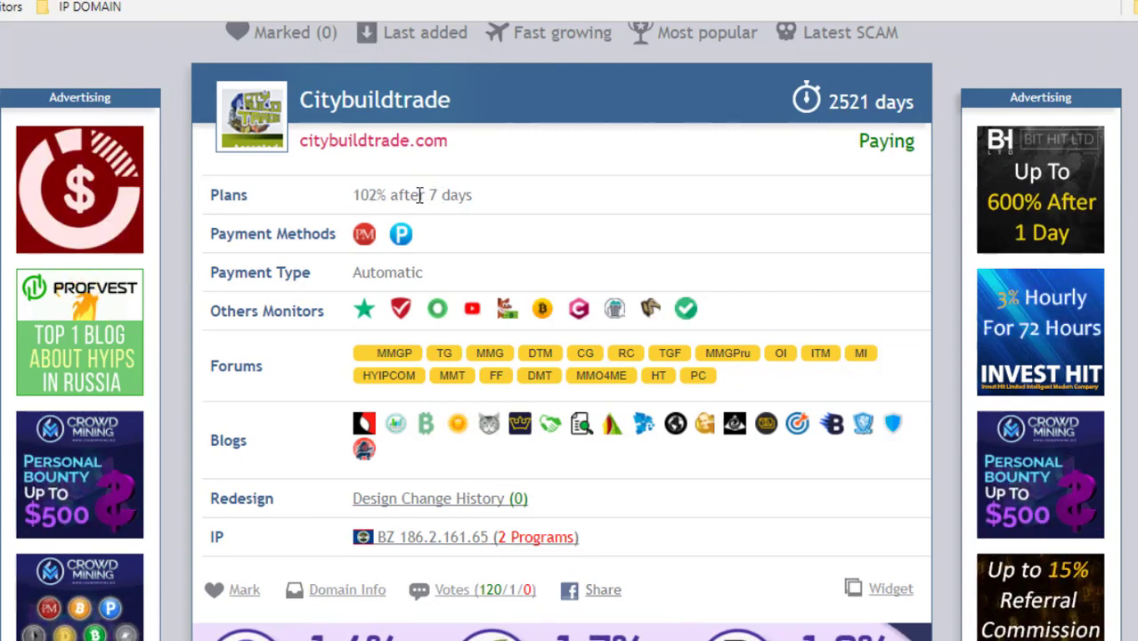
{"action": "double_click", "coordinate": [355, 195]}
{"action": "left_click", "coordinate": [366, 195]}
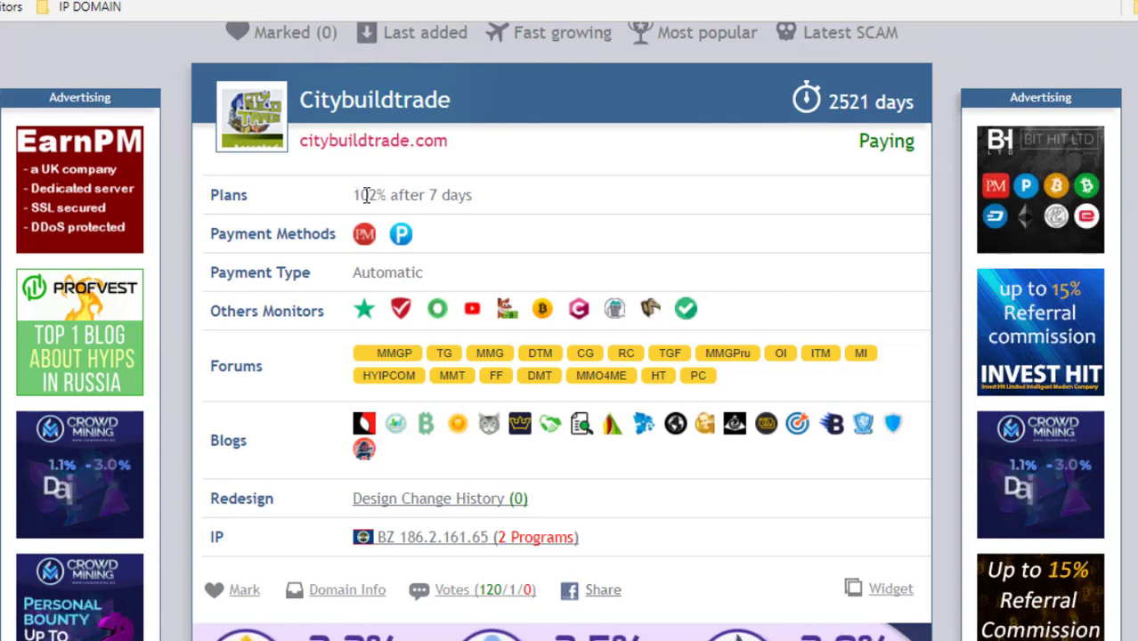
{"action": "left_click_drag", "start_coordinate": [366, 195], "coordinate": [403, 195]}
{"action": "left_click", "coordinate": [410, 195]}
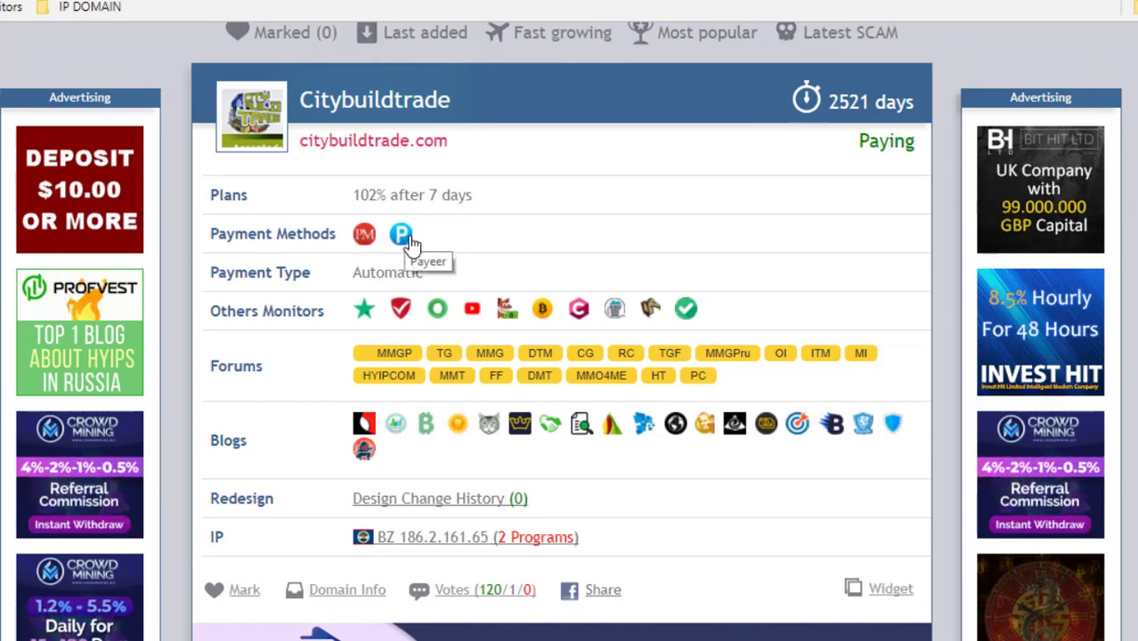
- Scroll through Citybuildtrade's 74 monitor banners, mostly Paying, and back up
{"action": "scroll", "coordinate": [487, 258], "scroll_direction": "down", "scroll_amount": 3}
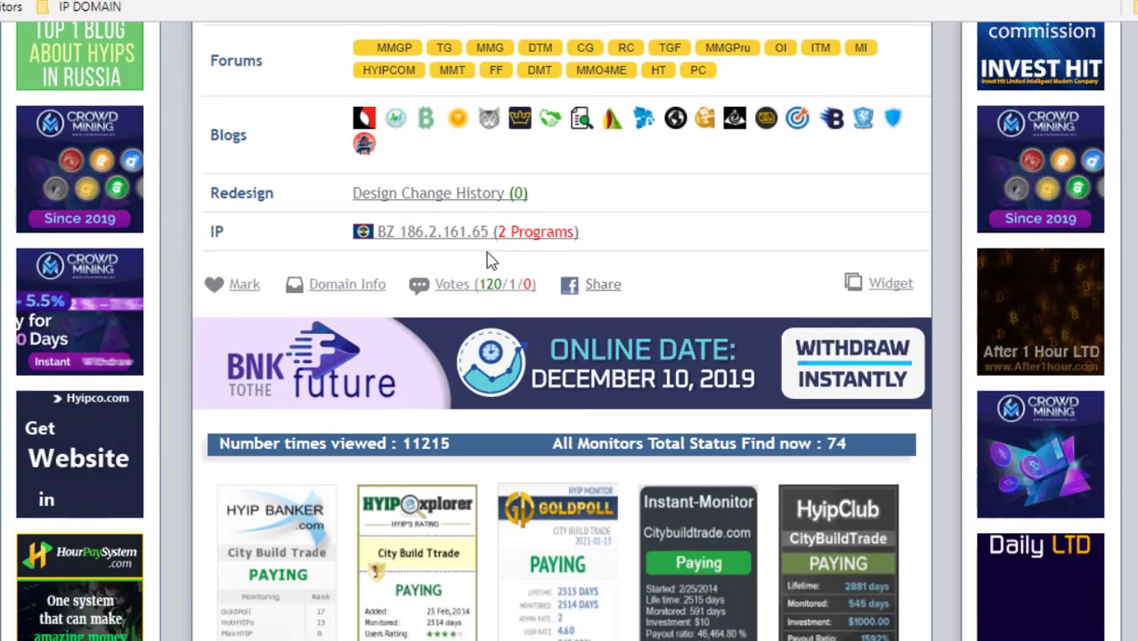
{"action": "scroll", "coordinate": [487, 259], "scroll_direction": "down", "scroll_amount": 2}
{"action": "scroll", "coordinate": [487, 258], "scroll_direction": "down", "scroll_amount": 1}
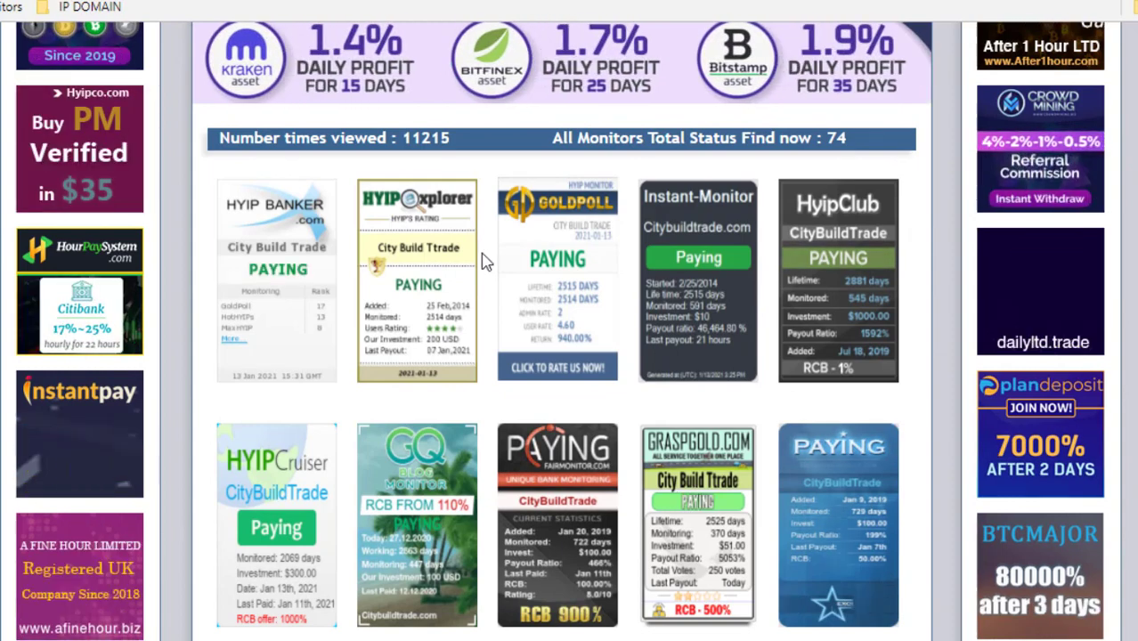
{"action": "scroll", "coordinate": [487, 261], "scroll_direction": "down", "scroll_amount": 3}
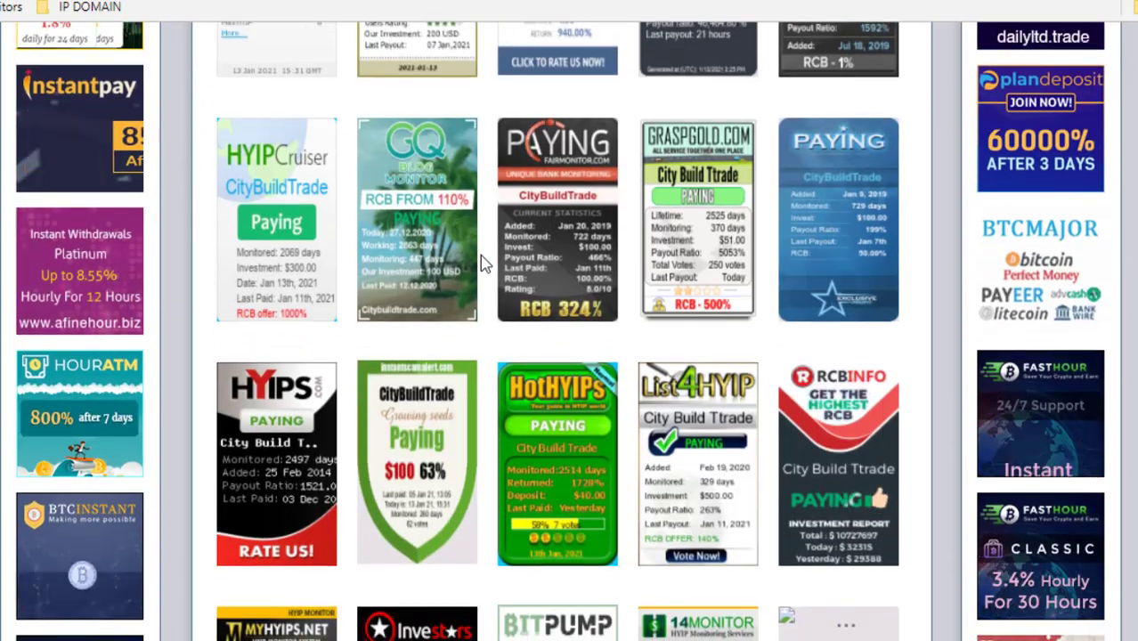
{"action": "scroll", "coordinate": [481, 264], "scroll_direction": "down", "scroll_amount": 4}
{"action": "scroll", "coordinate": [481, 264], "scroll_direction": "down", "scroll_amount": 4}
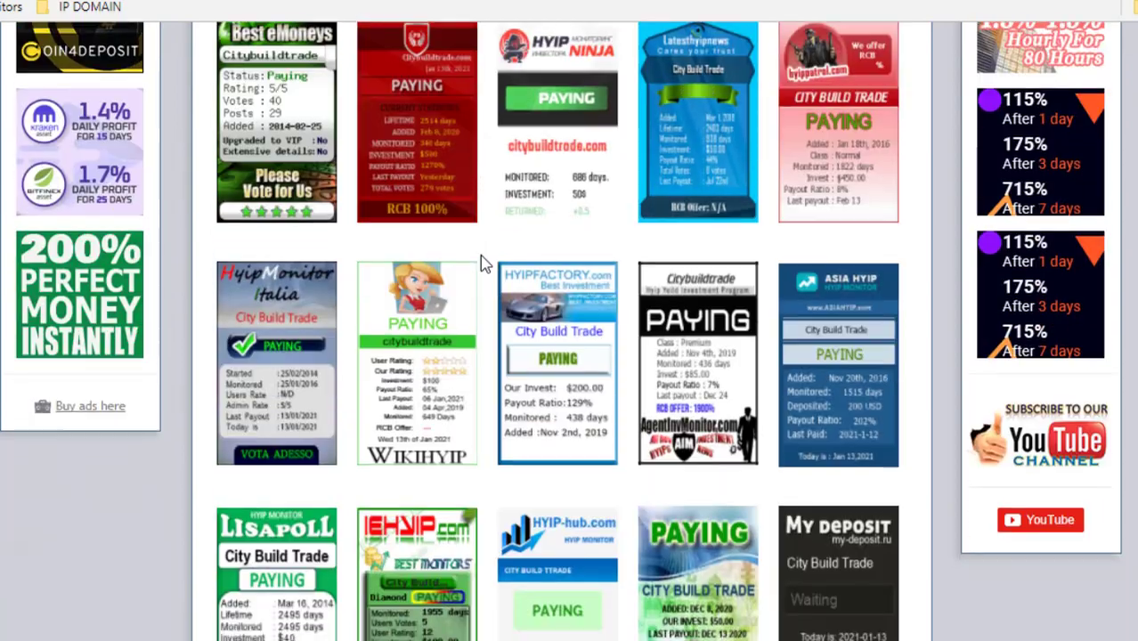
{"action": "scroll", "coordinate": [482, 262], "scroll_direction": "down", "scroll_amount": 5}
{"action": "scroll", "coordinate": [482, 262], "scroll_direction": "down", "scroll_amount": 5}
{"action": "scroll", "coordinate": [484, 263], "scroll_direction": "down", "scroll_amount": 5}
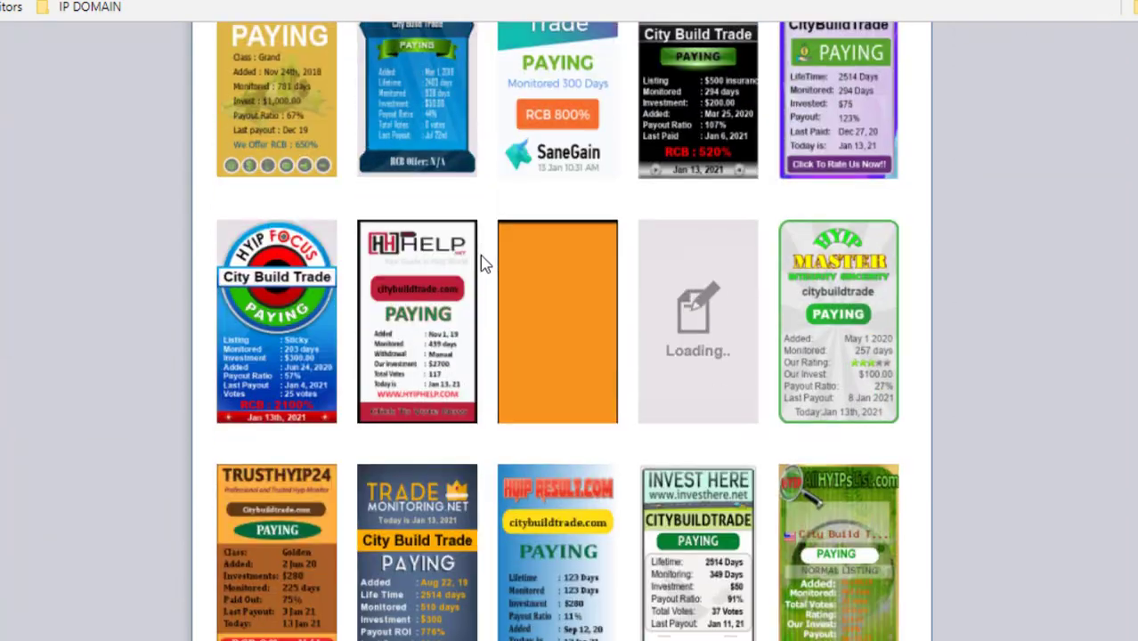
{"action": "scroll", "coordinate": [482, 263], "scroll_direction": "down", "scroll_amount": 1}
{"action": "scroll", "coordinate": [481, 262], "scroll_direction": "down", "scroll_amount": 3}
{"action": "scroll", "coordinate": [482, 263], "scroll_direction": "down", "scroll_amount": 4}
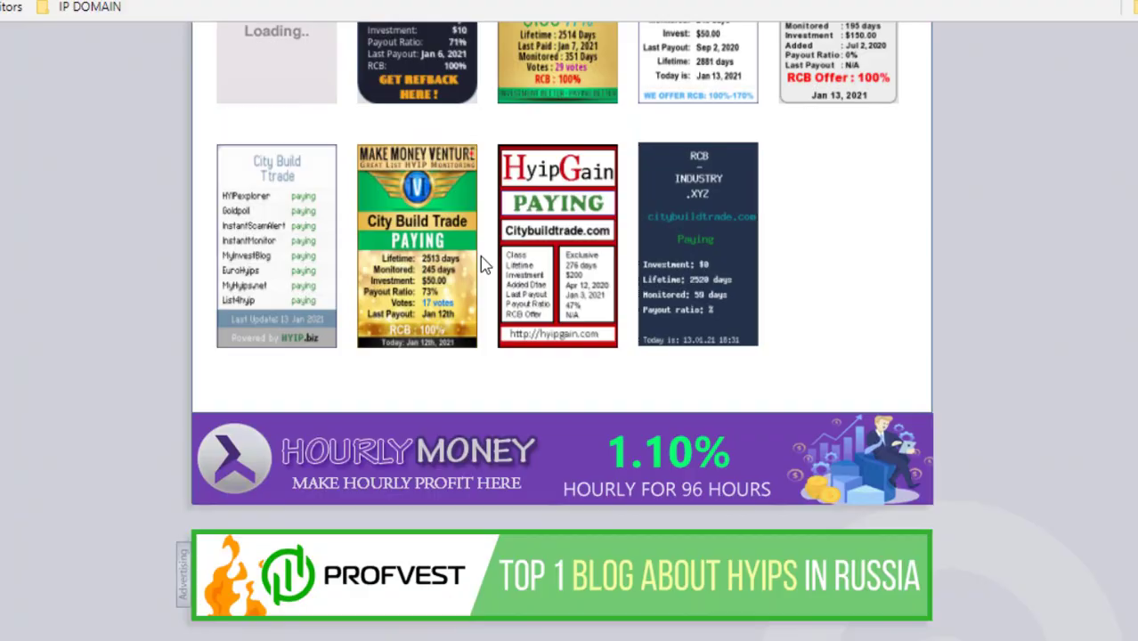
{"action": "scroll", "coordinate": [481, 264], "scroll_direction": "up", "scroll_amount": 3}
{"action": "scroll", "coordinate": [482, 263], "scroll_direction": "up", "scroll_amount": 3}
{"action": "scroll", "coordinate": [481, 264], "scroll_direction": "up", "scroll_amount": 3}
{"action": "scroll", "coordinate": [482, 263], "scroll_direction": "up", "scroll_amount": 3}
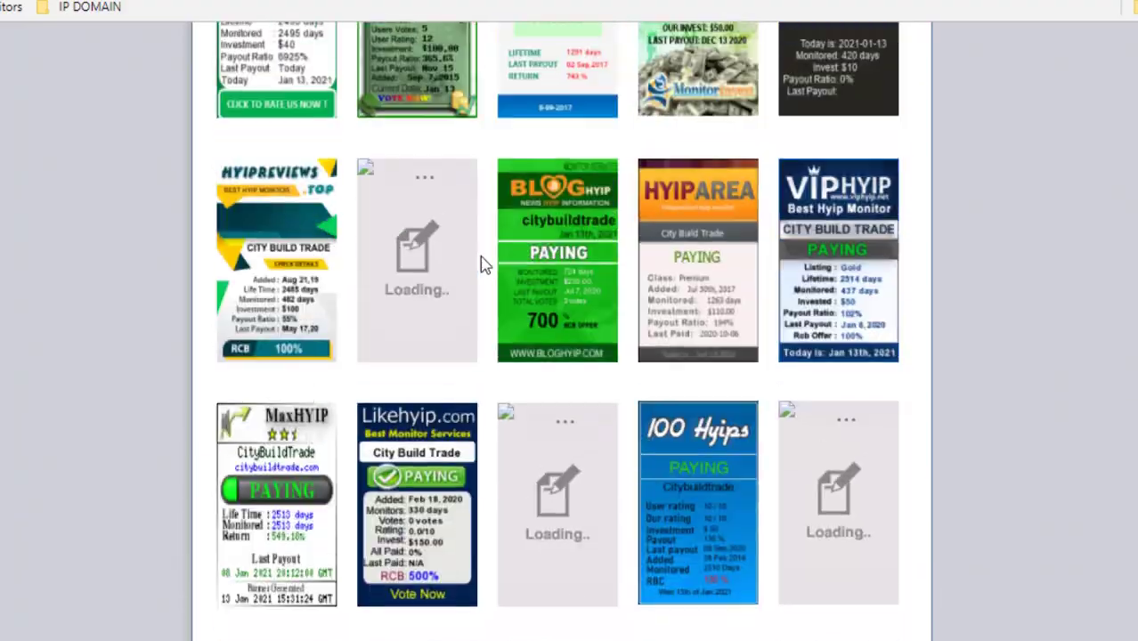
{"action": "scroll", "coordinate": [482, 264], "scroll_direction": "up", "scroll_amount": 3}
{"action": "scroll", "coordinate": [482, 264], "scroll_direction": "up", "scroll_amount": 3}
{"action": "scroll", "coordinate": [482, 264], "scroll_direction": "up", "scroll_amount": 3}
{"action": "scroll", "coordinate": [482, 264], "scroll_direction": "up", "scroll_amount": 3}
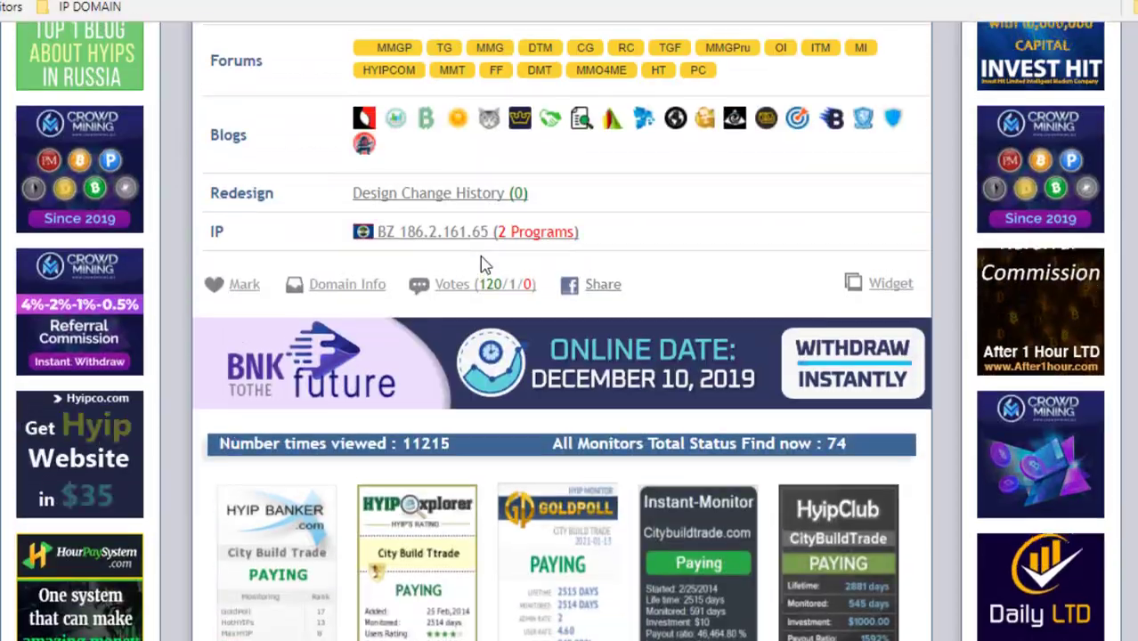
{"action": "scroll", "coordinate": [481, 265], "scroll_direction": "up", "scroll_amount": 3}
{"action": "scroll", "coordinate": [483, 258], "scroll_direction": "up", "scroll_amount": 2}
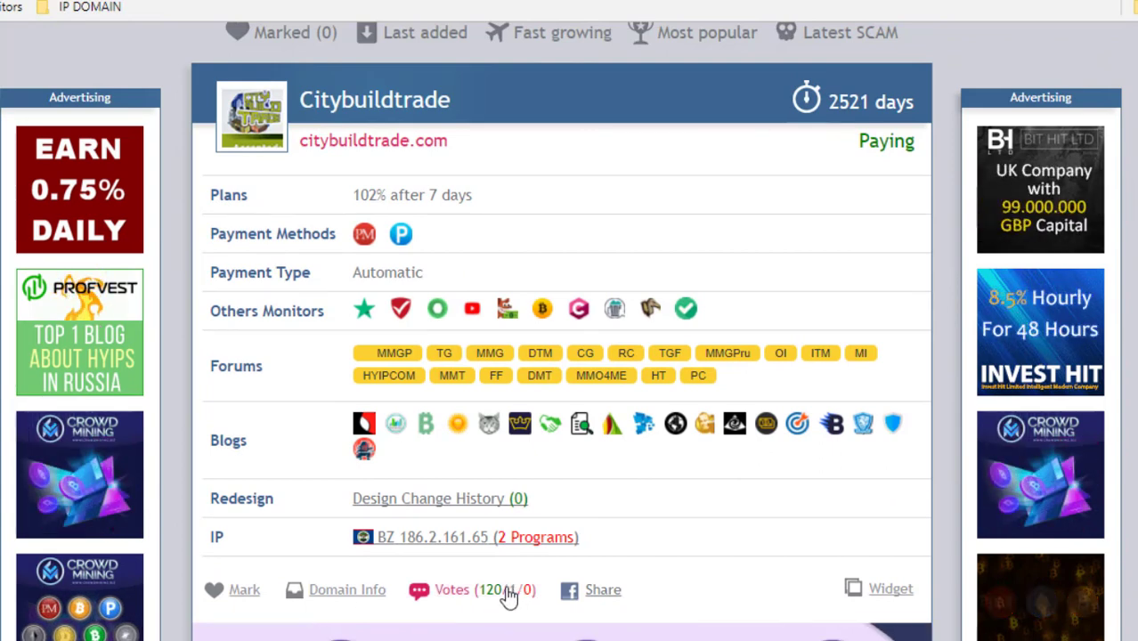
{"action": "key", "text": "ctrl+Tab"}
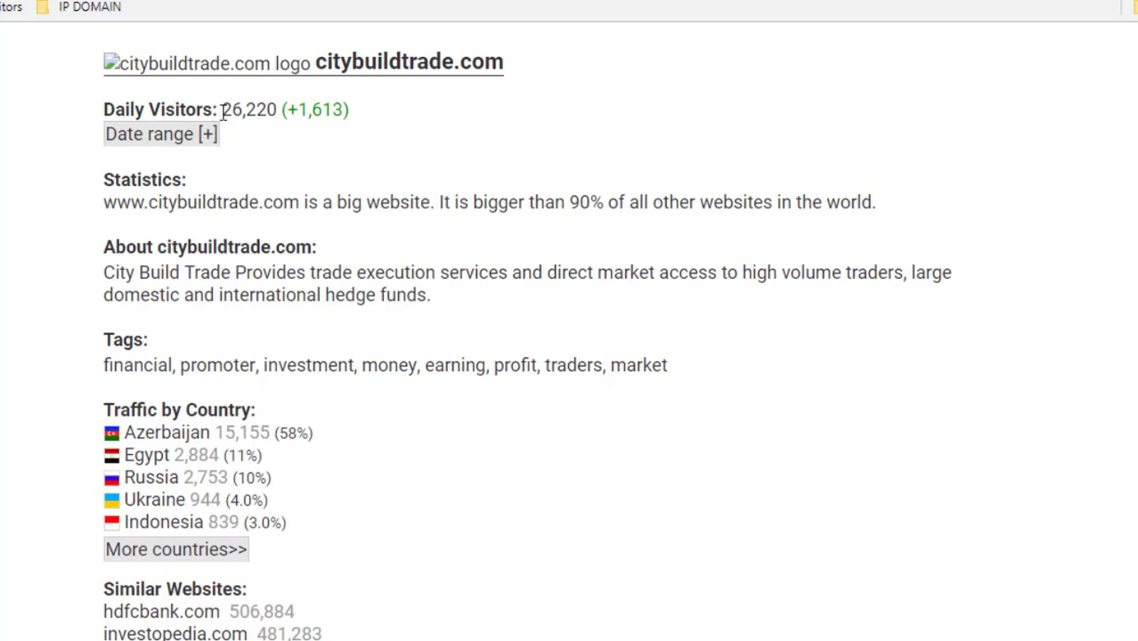
{"action": "left_click_drag", "start_coordinate": [222, 112], "coordinate": [232, 111]}
{"action": "scroll", "coordinate": [287, 384], "scroll_direction": "down", "scroll_amount": 1}
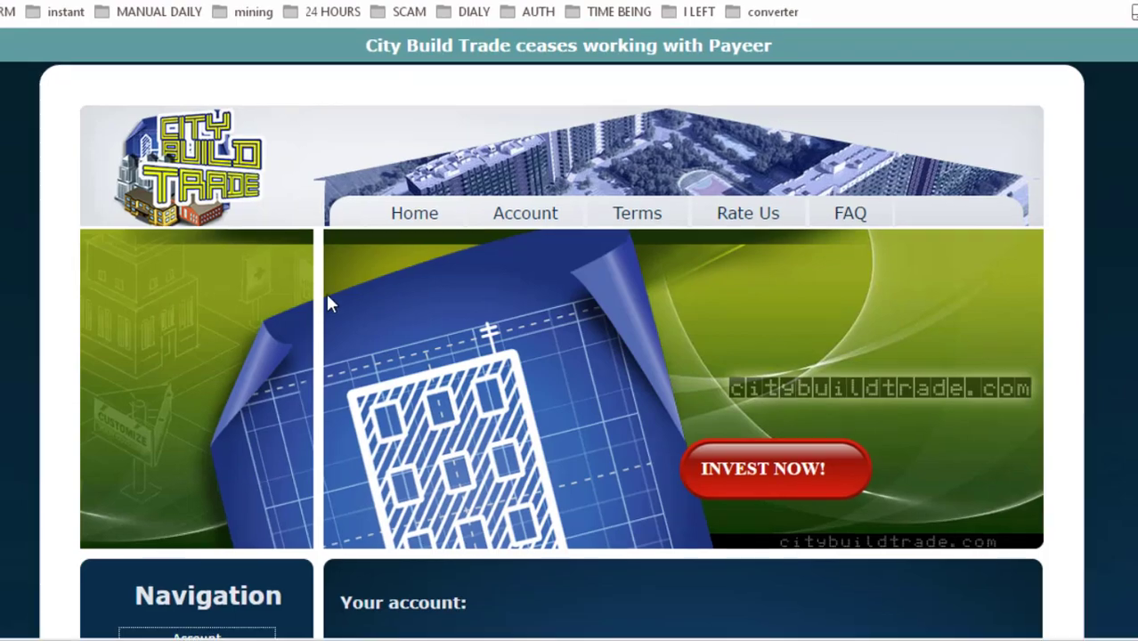
- Highlight the $102.00 Account Balance in the Your account panel
{"action": "scroll", "coordinate": [636, 287], "scroll_direction": "down", "scroll_amount": 3}
{"action": "scroll", "coordinate": [634, 287], "scroll_direction": "up", "scroll_amount": 1}
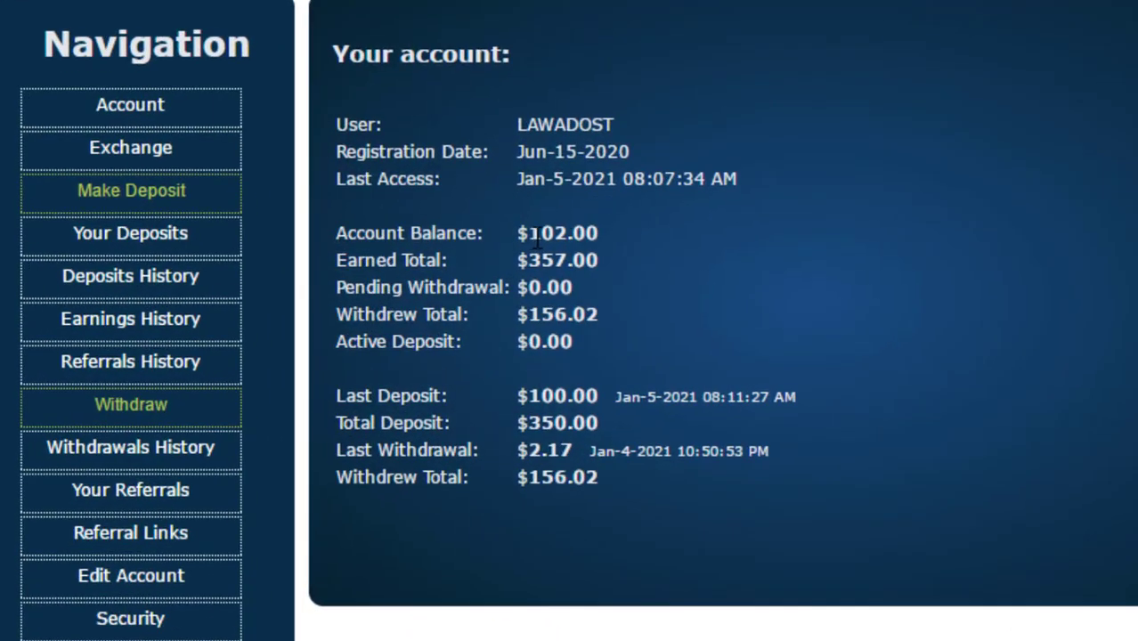
{"action": "left_click_drag", "start_coordinate": [536, 236], "coordinate": [587, 235]}
{"action": "left_click", "coordinate": [613, 238]}
{"action": "left_click_drag", "start_coordinate": [527, 233], "coordinate": [617, 227]}
{"action": "left_click", "coordinate": [617, 222]}
- Open Earnings History and highlight the $102.00 earning and Jan-5 deposit entry
{"action": "left_click", "coordinate": [129, 321]}
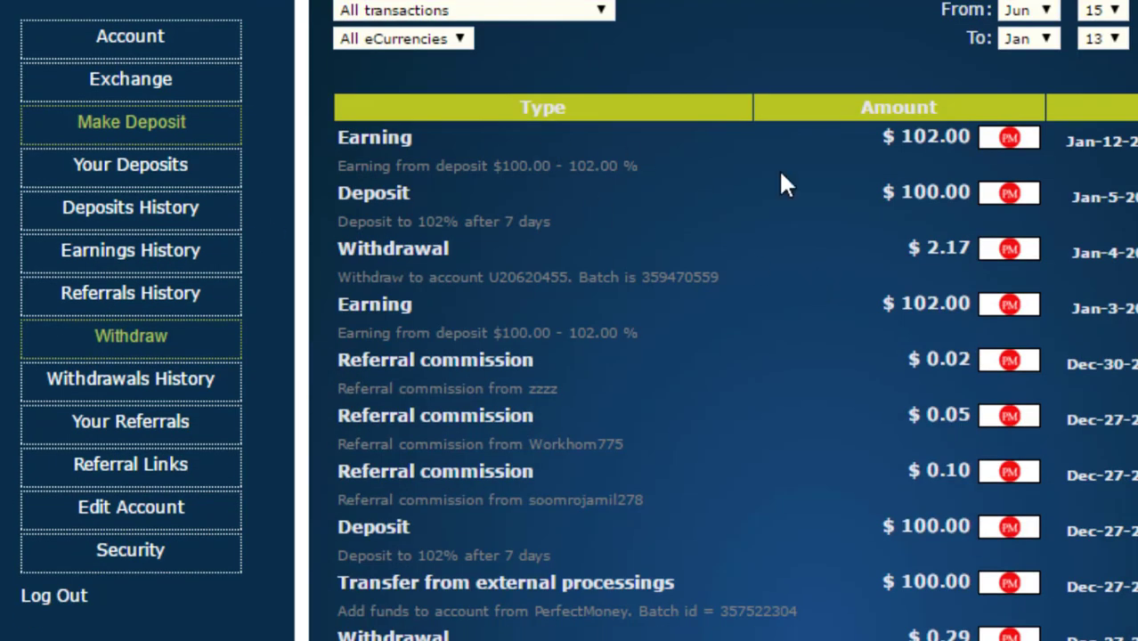
{"action": "double_click", "coordinate": [936, 136]}
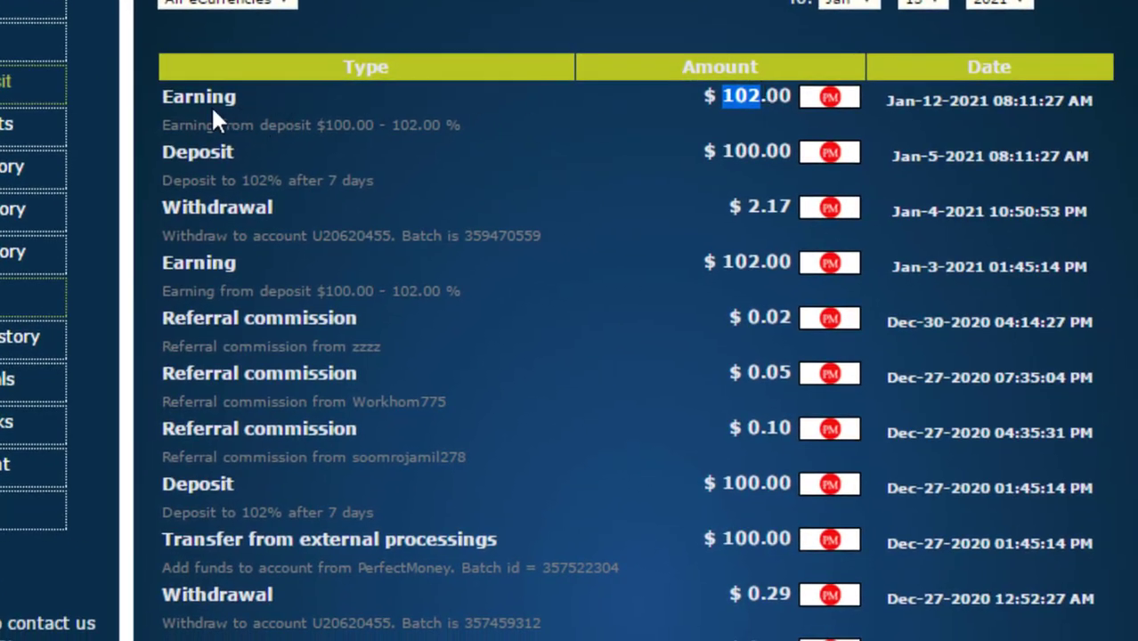
{"action": "mouse_move", "coordinate": [188, 103]}
{"action": "left_mouse_down"}
{"action": "mouse_move", "coordinate": [222, 153]}
{"action": "mouse_move", "coordinate": [216, 162]}
{"action": "left_mouse_up"}
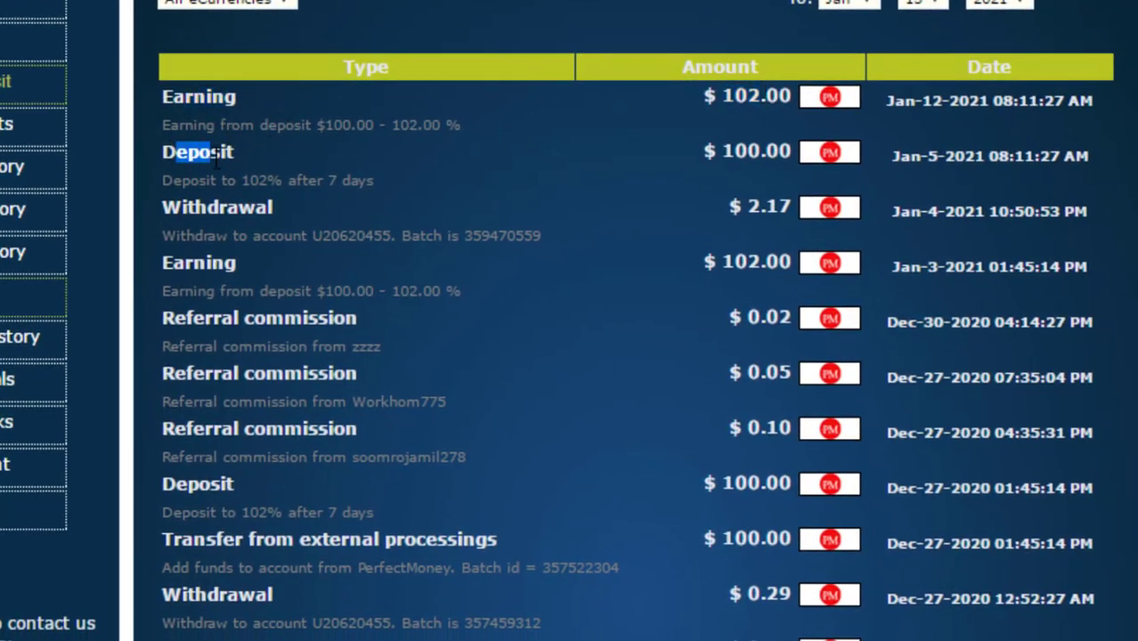
{"action": "left_click_drag", "start_coordinate": [723, 153], "coordinate": [736, 153]}
{"action": "left_click_drag", "start_coordinate": [892, 155], "coordinate": [949, 156]}
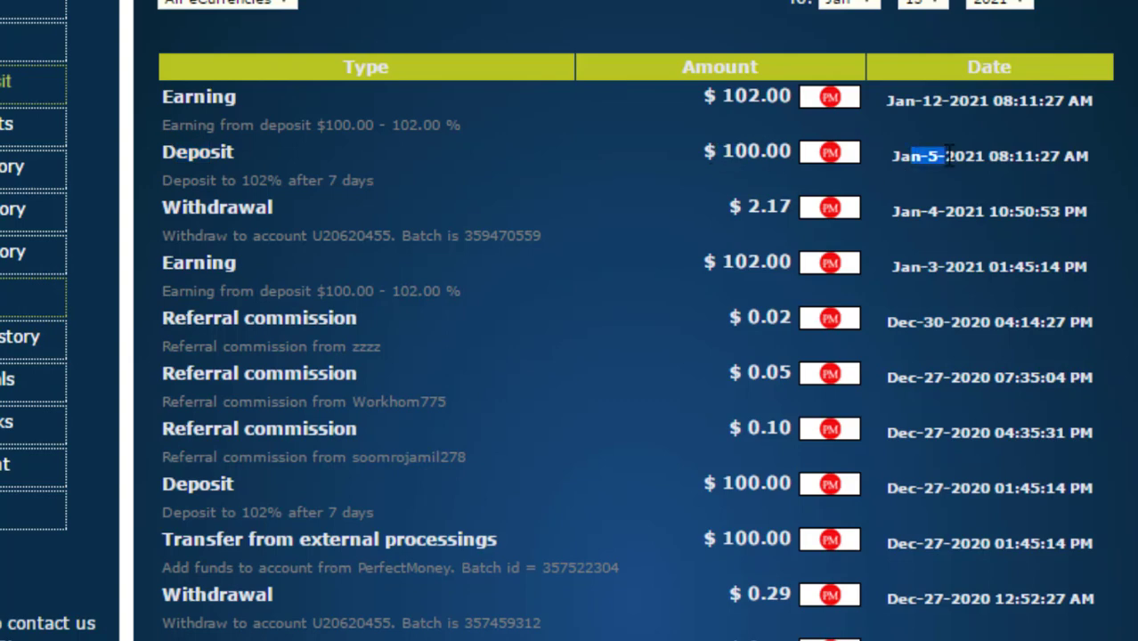
{"action": "left_click", "coordinate": [955, 157]}
- Highlight the Jan-12 $102.00 earning, then expand the transaction-type filter
{"action": "left_click_drag", "start_coordinate": [923, 105], "coordinate": [946, 106]}
{"action": "left_click", "coordinate": [964, 107]}
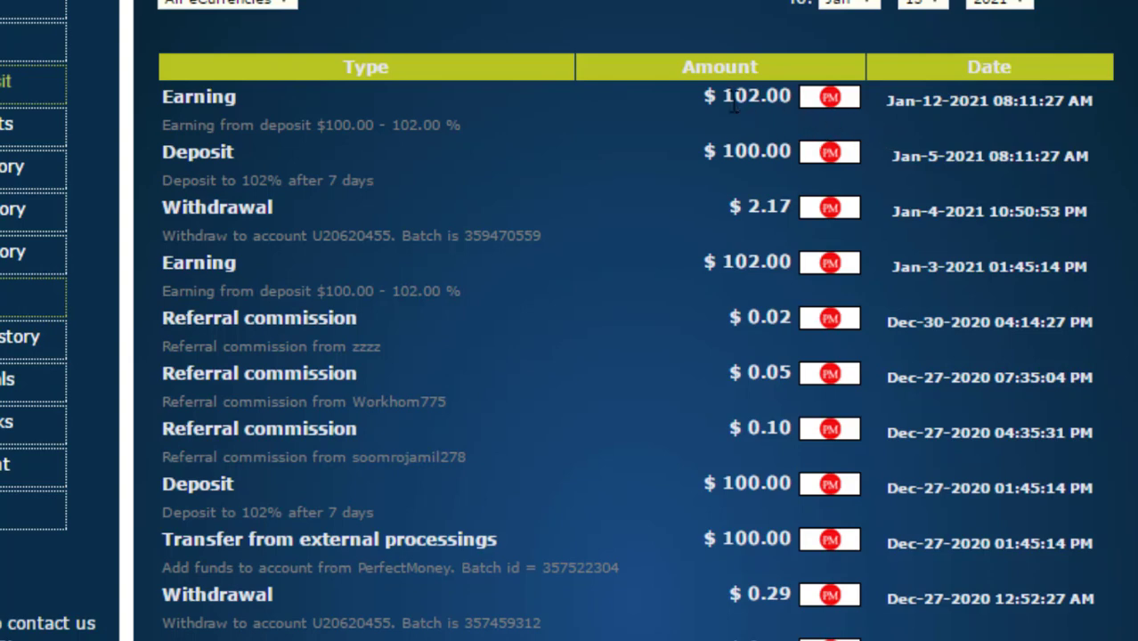
{"action": "left_click_drag", "start_coordinate": [728, 96], "coordinate": [780, 94]}
{"action": "left_click", "coordinate": [662, 120]}
{"action": "left_click", "coordinate": [267, 1]}
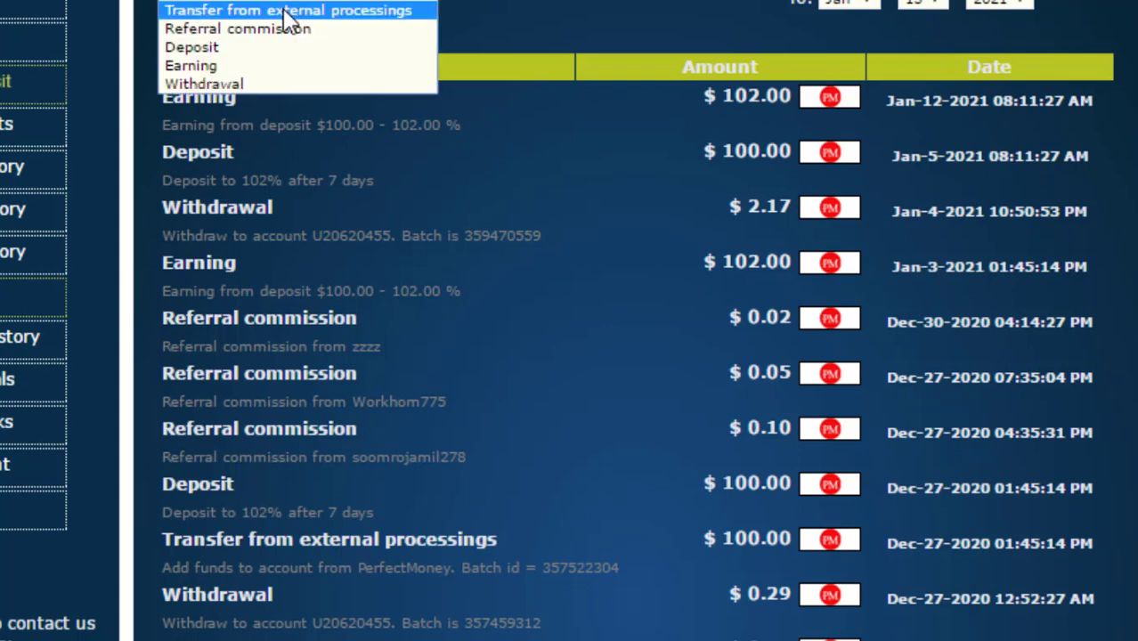
- Filter history to Deposit and highlight the $50.00 and three $100.00 deposits
{"action": "left_click", "coordinate": [304, 48]}
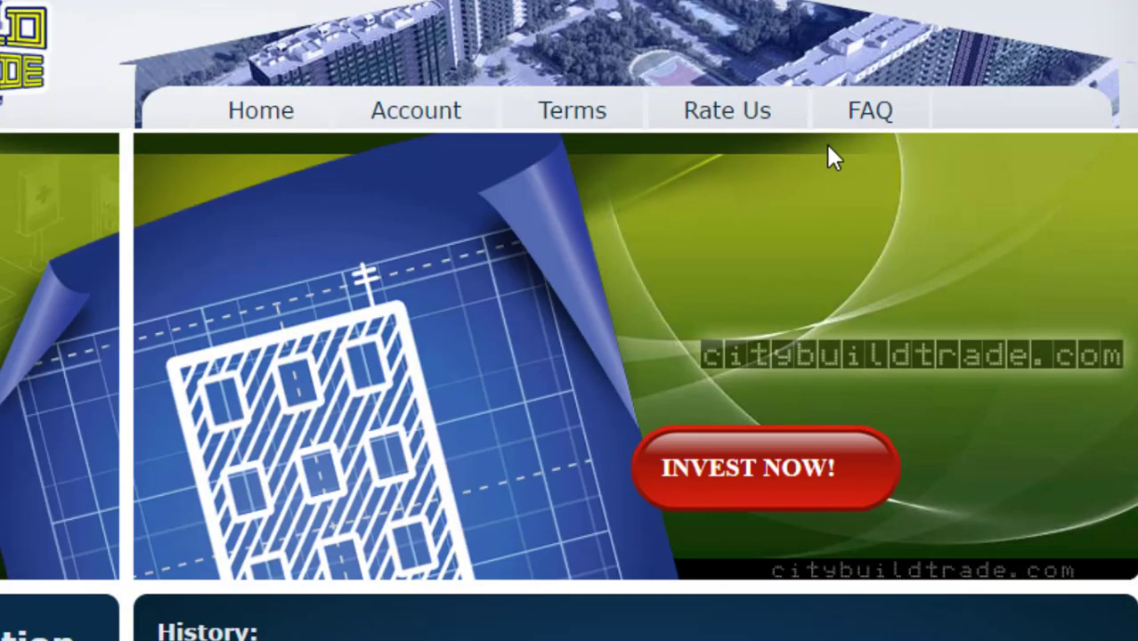
{"action": "scroll", "coordinate": [828, 159], "scroll_direction": "down", "scroll_amount": 1}
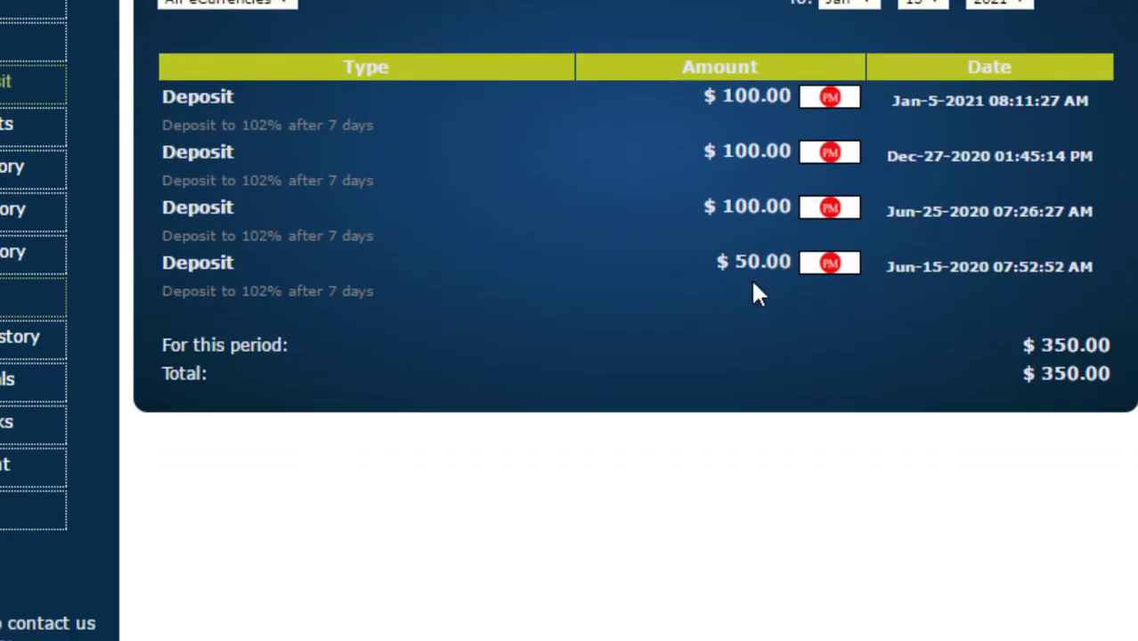
{"action": "left_click_drag", "start_coordinate": [735, 261], "coordinate": [764, 259]}
{"action": "left_click_drag", "start_coordinate": [722, 208], "coordinate": [755, 210]}
{"action": "left_click_drag", "start_coordinate": [722, 151], "coordinate": [757, 153]}
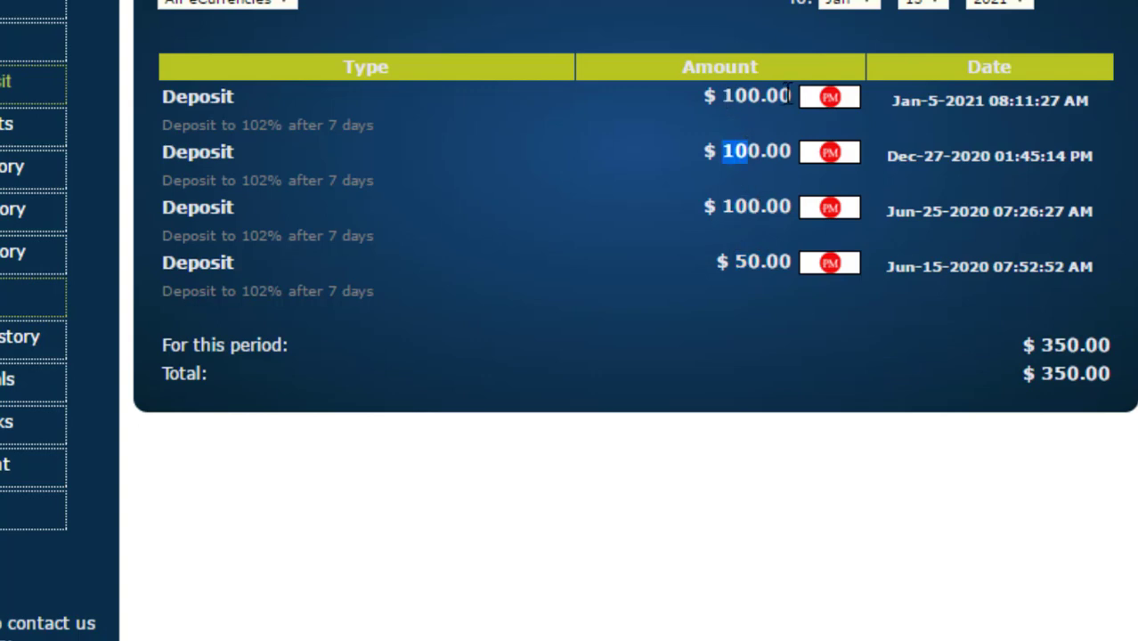
{"action": "double_click", "coordinate": [787, 95]}
{"action": "left_click", "coordinate": [758, 114]}
{"action": "left_click_drag", "start_coordinate": [722, 96], "coordinate": [767, 96]}
{"action": "left_click", "coordinate": [623, 145]}
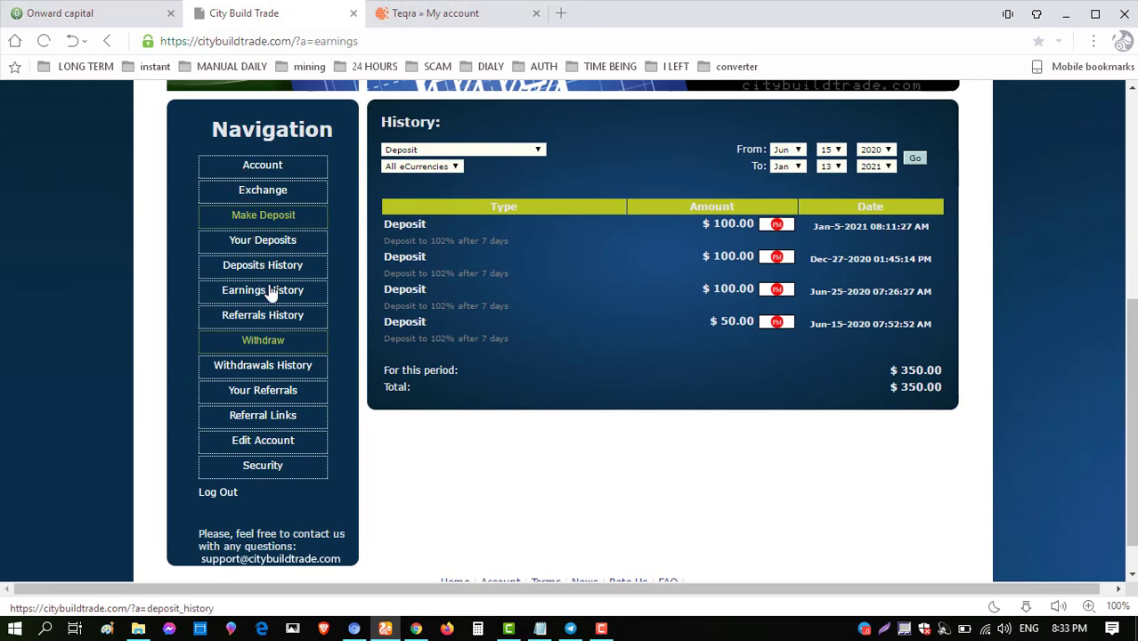
- On the Withdraw page, choose PerfectMoney and enter a 2.00 withdrawal amount
{"action": "left_click", "coordinate": [264, 342]}
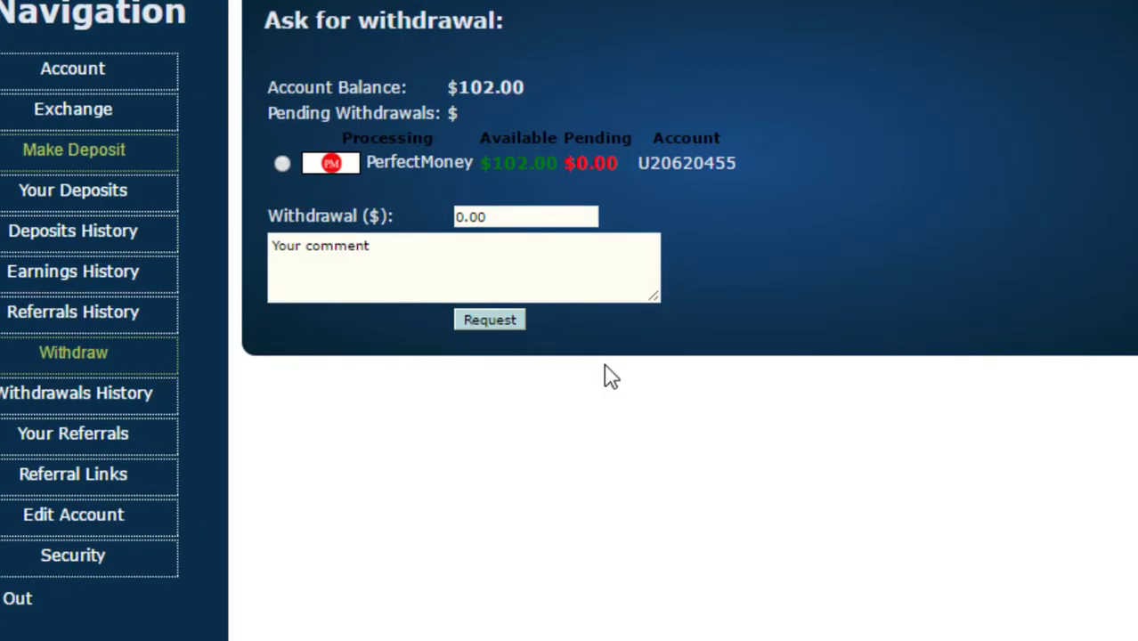
{"action": "left_click_drag", "start_coordinate": [483, 162], "coordinate": [524, 163]}
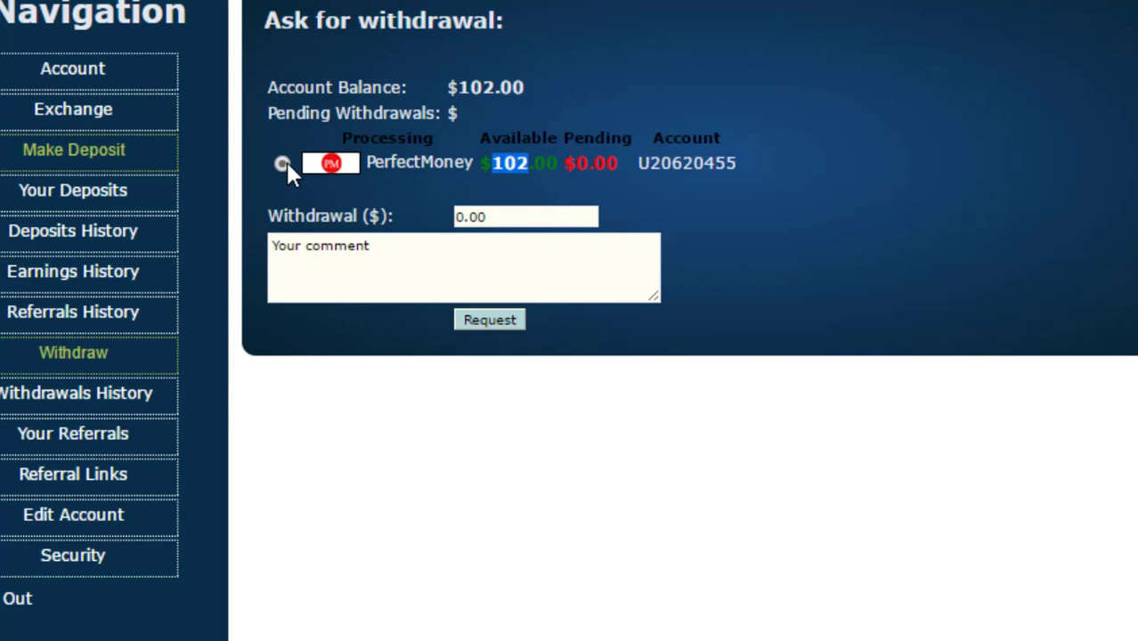
{"action": "left_click_drag", "start_coordinate": [488, 216], "coordinate": [434, 223]}
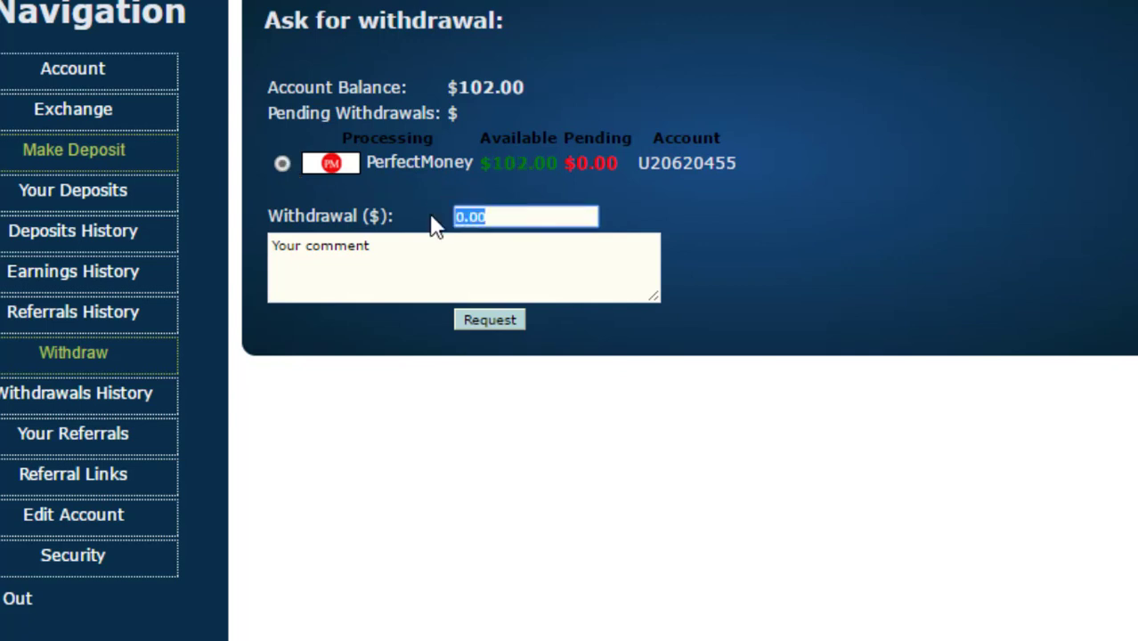
{"action": "type", "text": "2"}
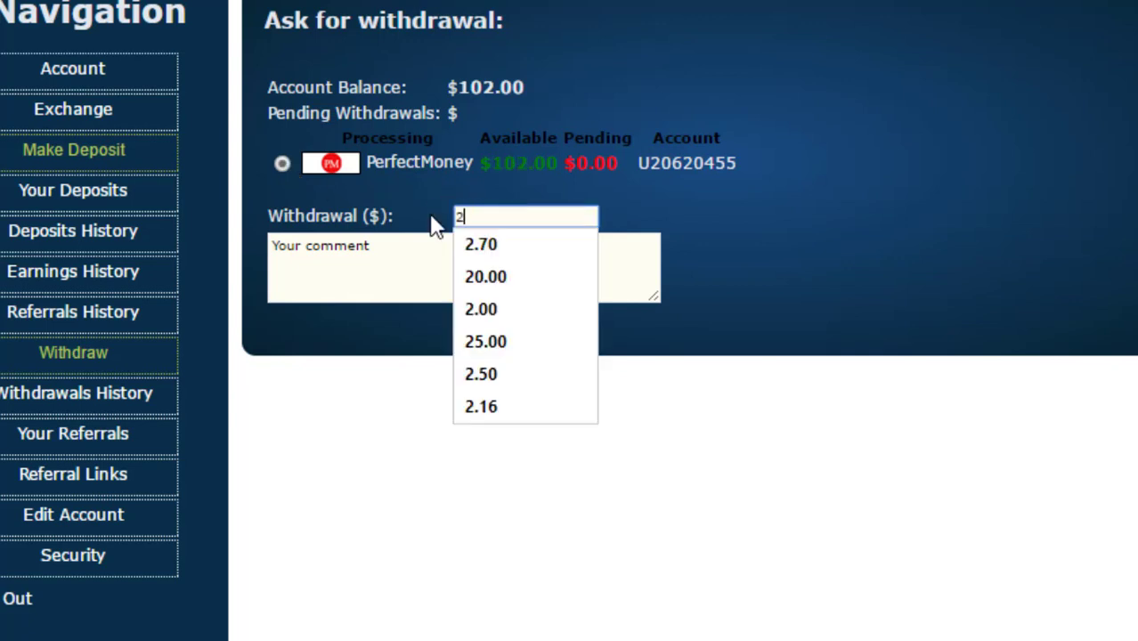
{"action": "left_click", "coordinate": [482, 312]}
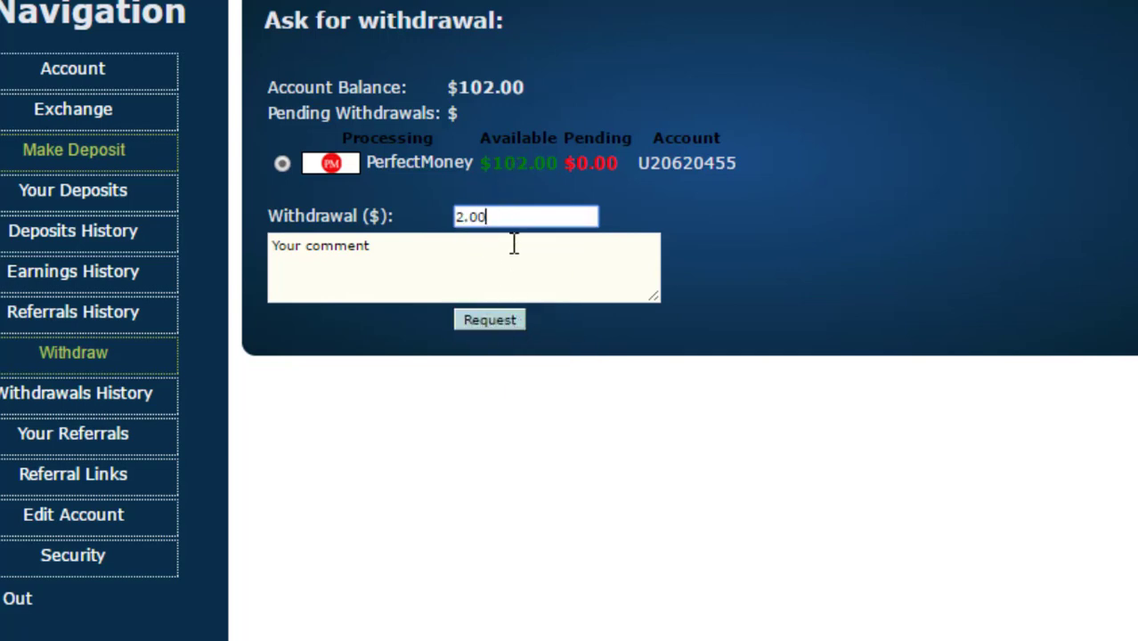
- Request and confirm the $2.00 PerfectMoney withdrawal, leaving a $100.00 balance
{"action": "left_click", "coordinate": [491, 323]}
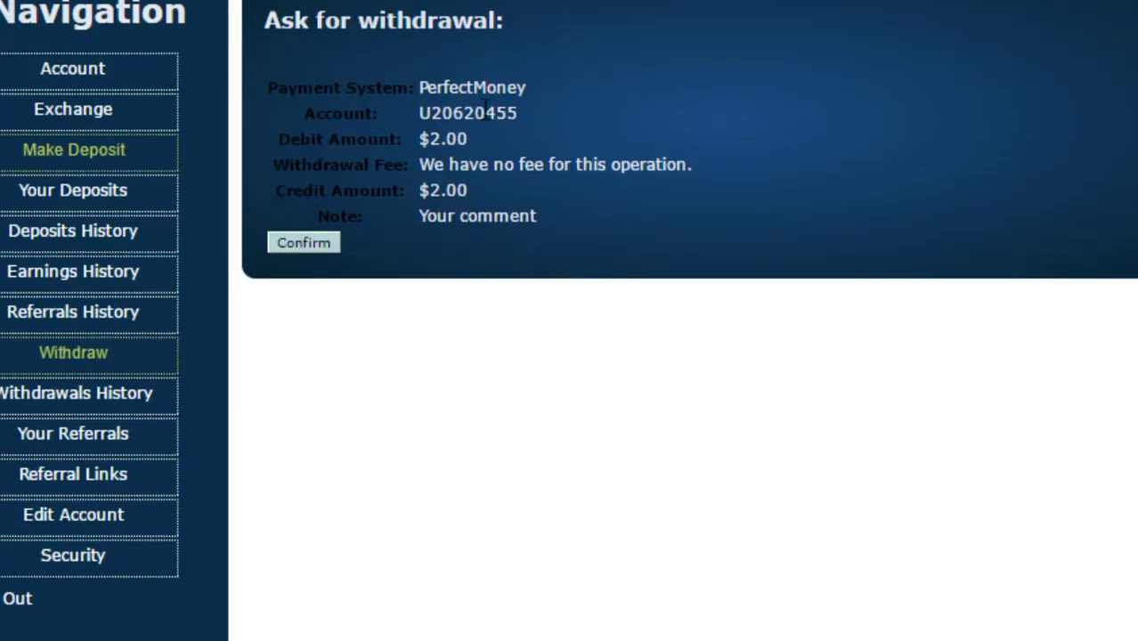
{"action": "left_click_drag", "start_coordinate": [431, 113], "coordinate": [541, 110]}
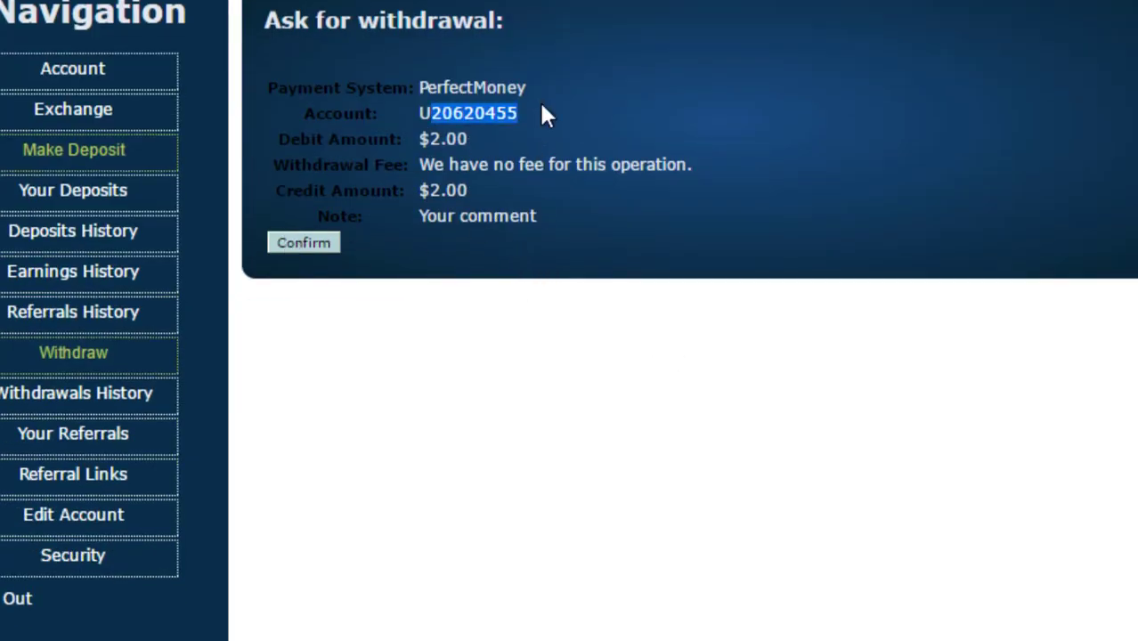
{"action": "left_click", "coordinate": [299, 259]}
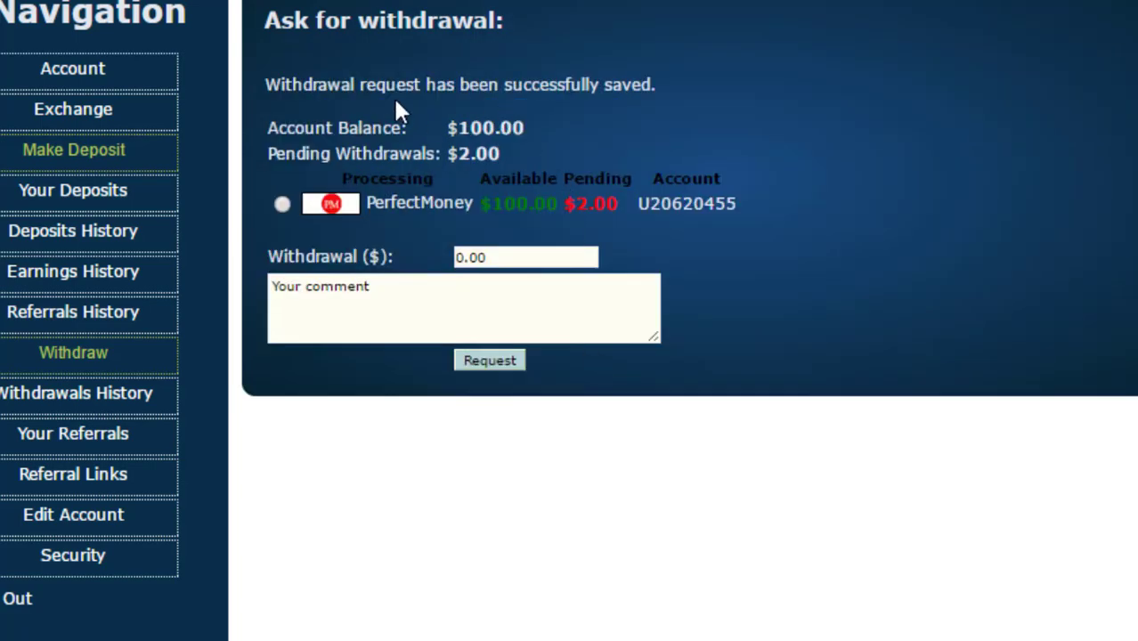
{"action": "left_click_drag", "start_coordinate": [364, 85], "coordinate": [586, 84]}
{"action": "left_click", "coordinate": [772, 142]}
{"action": "left_click_drag", "start_coordinate": [457, 128], "coordinate": [524, 128]}
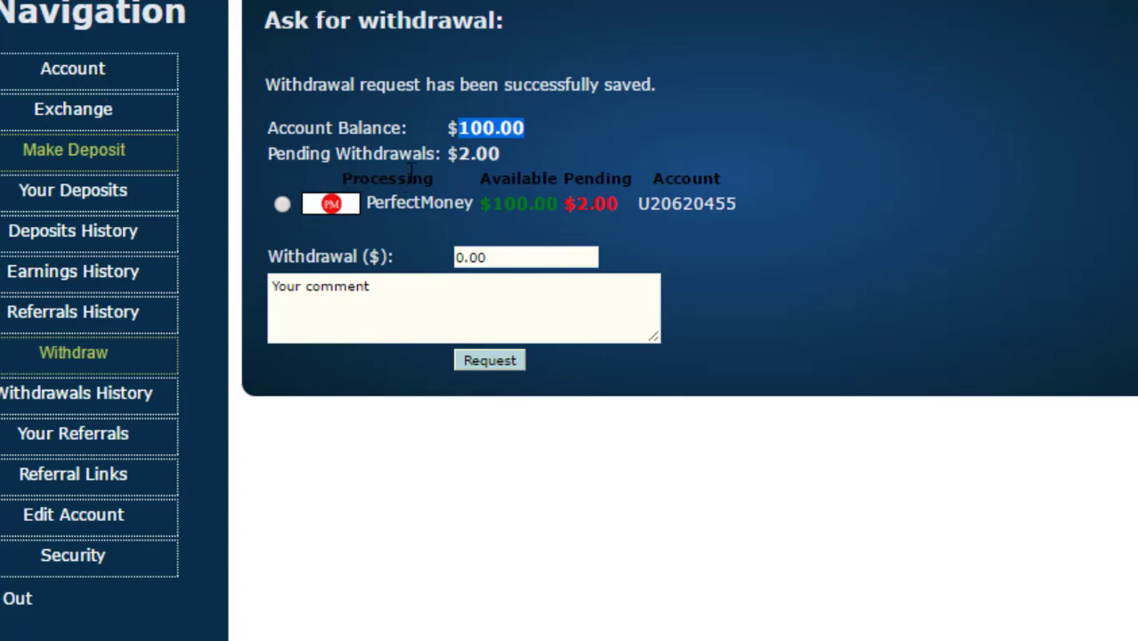
- Highlight the $100.00 Account Balance and $2.00 Pending Withdrawal in the overview
{"action": "scroll", "coordinate": [495, 178], "scroll_direction": "down", "scroll_amount": 5}
{"action": "scroll", "coordinate": [495, 169], "scroll_direction": "down", "scroll_amount": 3}
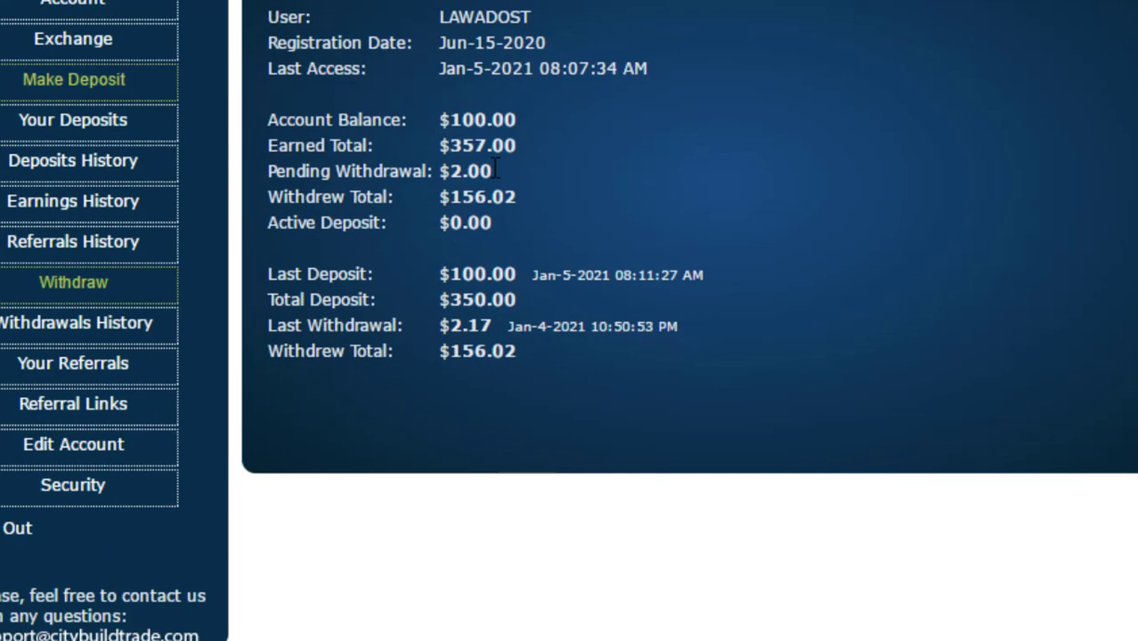
{"action": "left_click_drag", "start_coordinate": [450, 121], "coordinate": [538, 116]}
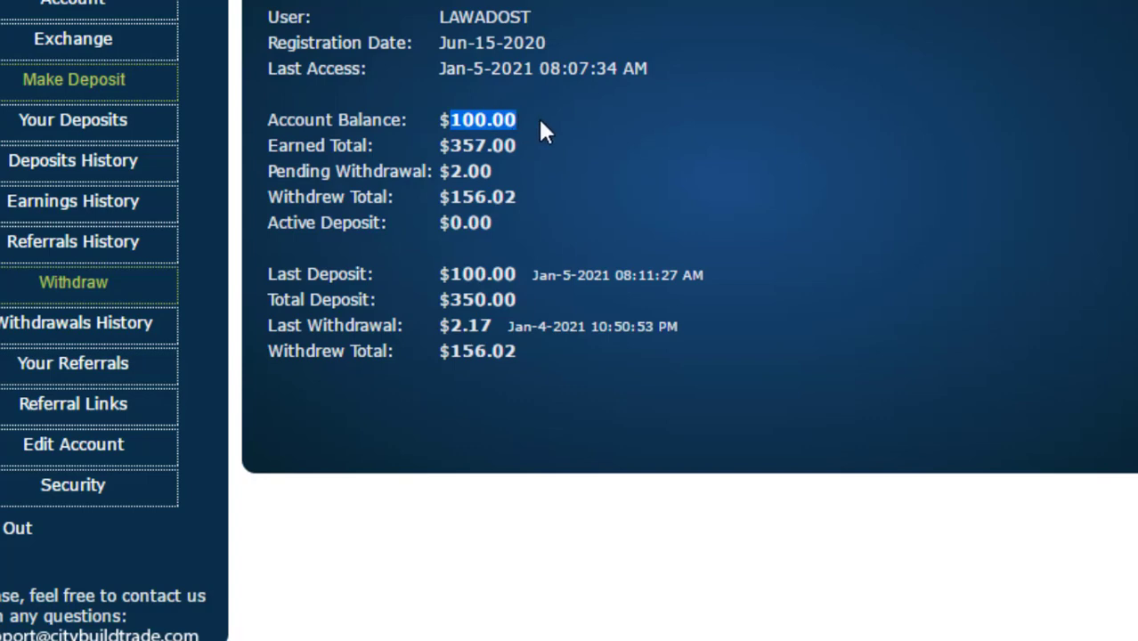
{"action": "left_click", "coordinate": [535, 114]}
{"action": "double_click", "coordinate": [479, 118]}
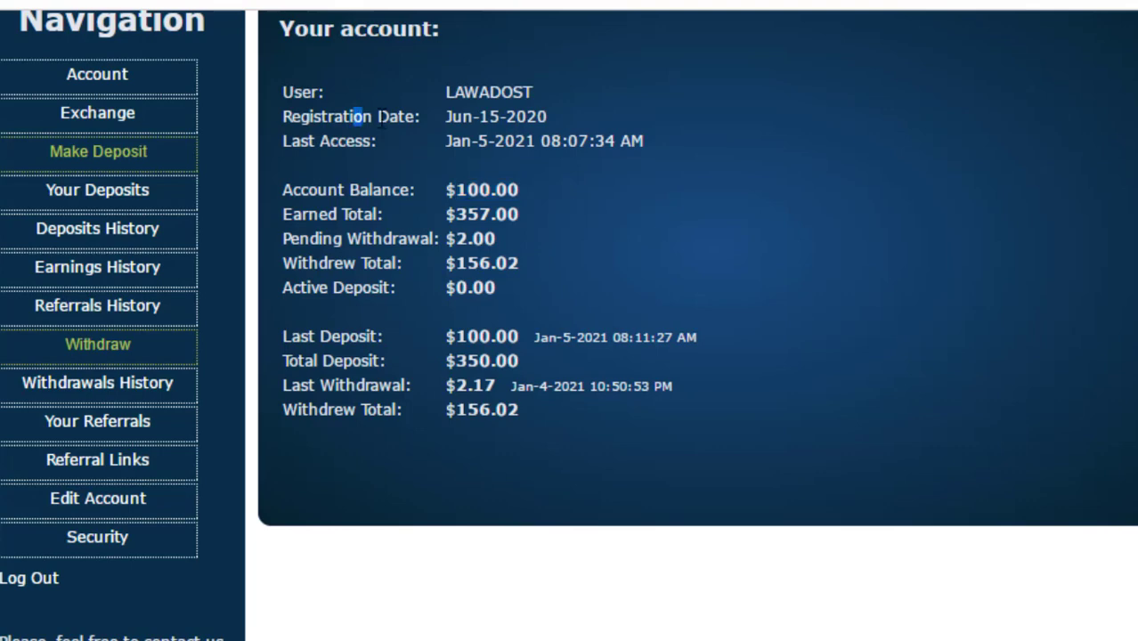
{"action": "left_click_drag", "start_coordinate": [355, 117], "coordinate": [545, 118]}
{"action": "left_click", "coordinate": [450, 120]}
- Check the Jun-15-2020 registration date, $357.00 earned and $156.02 withdrawn totals
{"action": "left_click", "coordinate": [584, 125]}
{"action": "scroll", "coordinate": [550, 134], "scroll_direction": "up", "scroll_amount": 1}
{"action": "scroll", "coordinate": [514, 187], "scroll_direction": "up", "scroll_amount": 2}
{"action": "scroll", "coordinate": [514, 187], "scroll_direction": "down", "scroll_amount": 2}
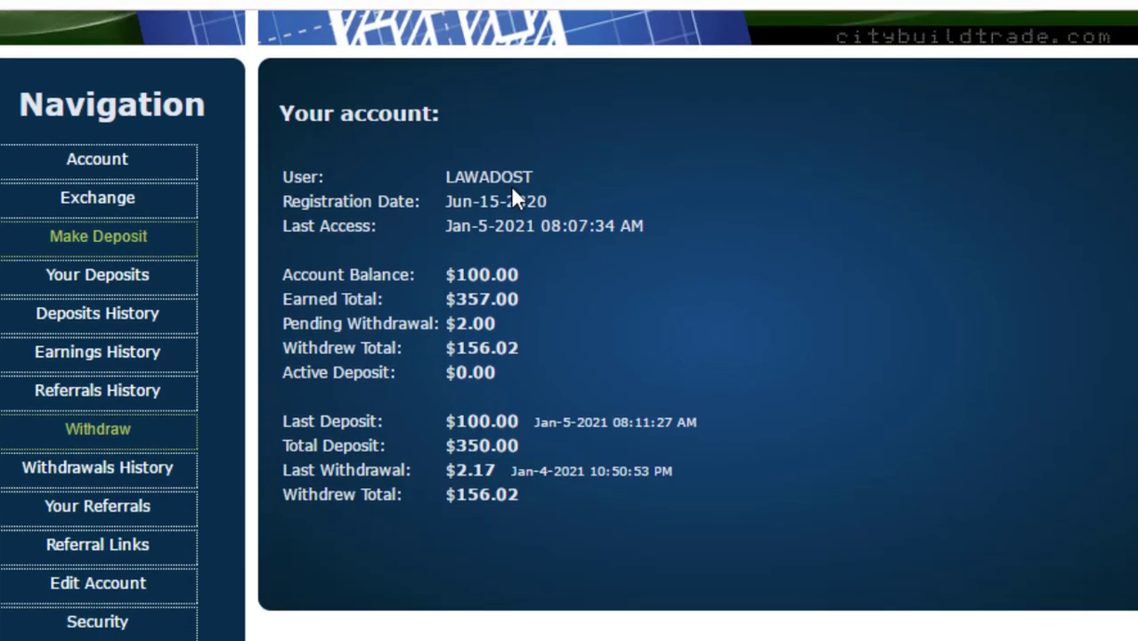
{"action": "scroll", "coordinate": [513, 187], "scroll_direction": "down", "scroll_amount": 1}
{"action": "scroll", "coordinate": [514, 187], "scroll_direction": "up", "scroll_amount": 2}
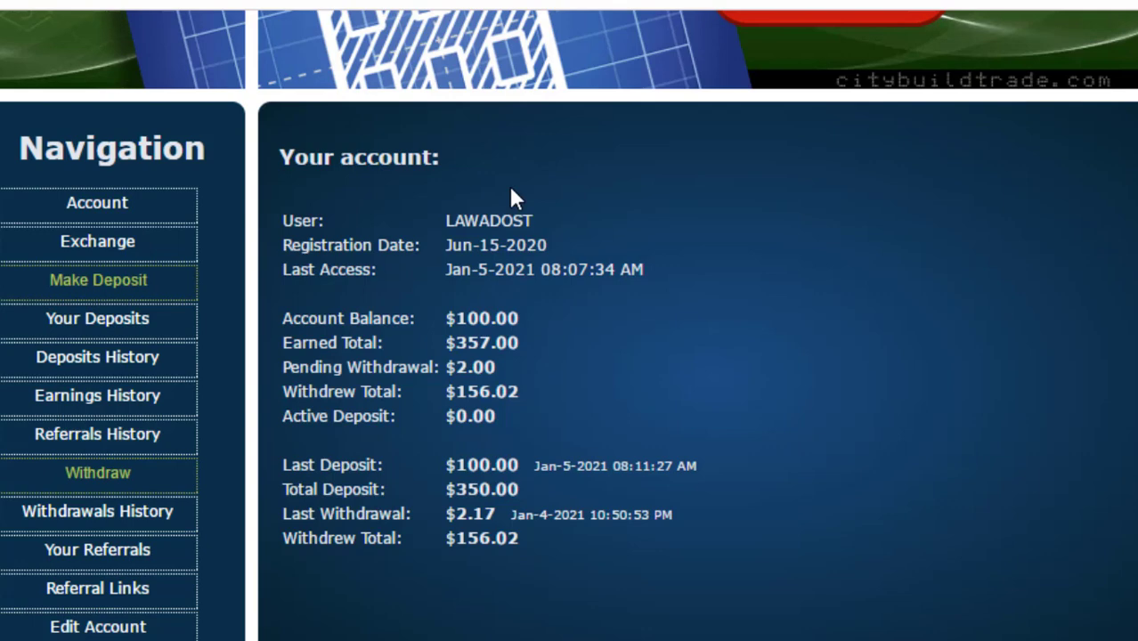
- Check the 'Withdrawal has been sent' email's arrival time and receiving PerfectMoney account
{"action": "left_click_drag", "start_coordinate": [456, 244], "coordinate": [505, 225]}
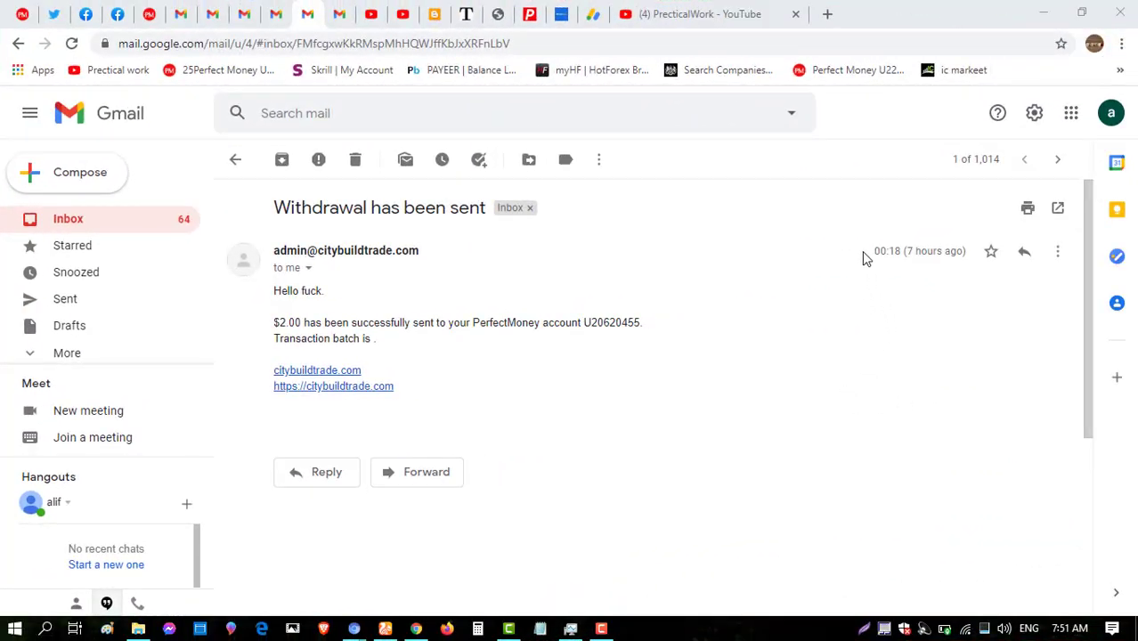
{"action": "left_click_drag", "start_coordinate": [874, 252], "coordinate": [935, 252]}
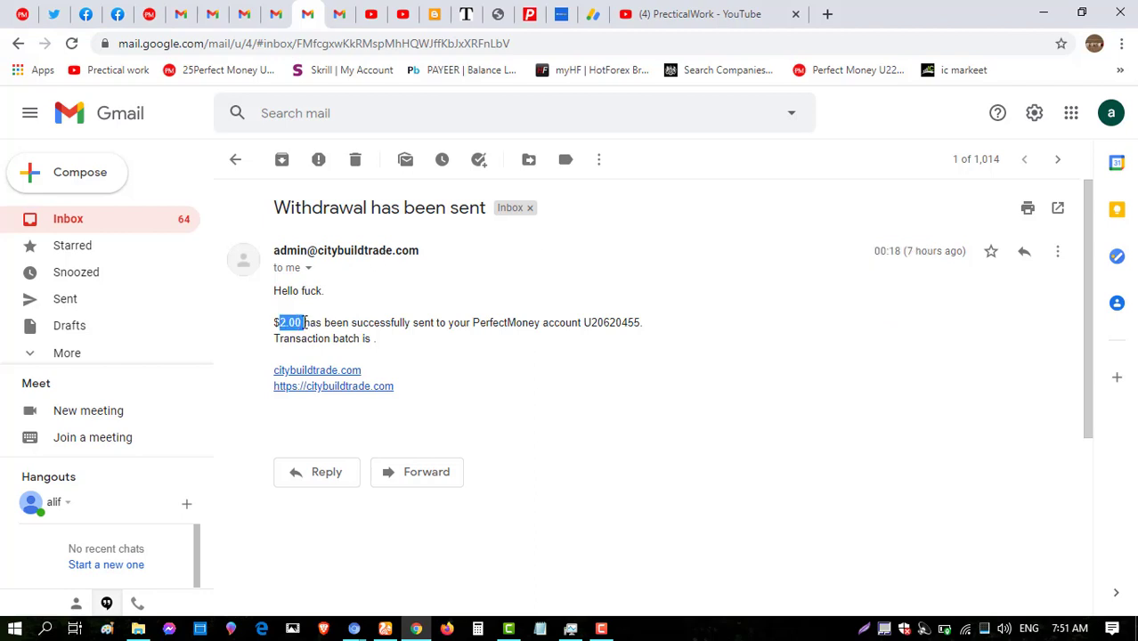
{"action": "left_click_drag", "start_coordinate": [549, 324], "coordinate": [651, 335]}
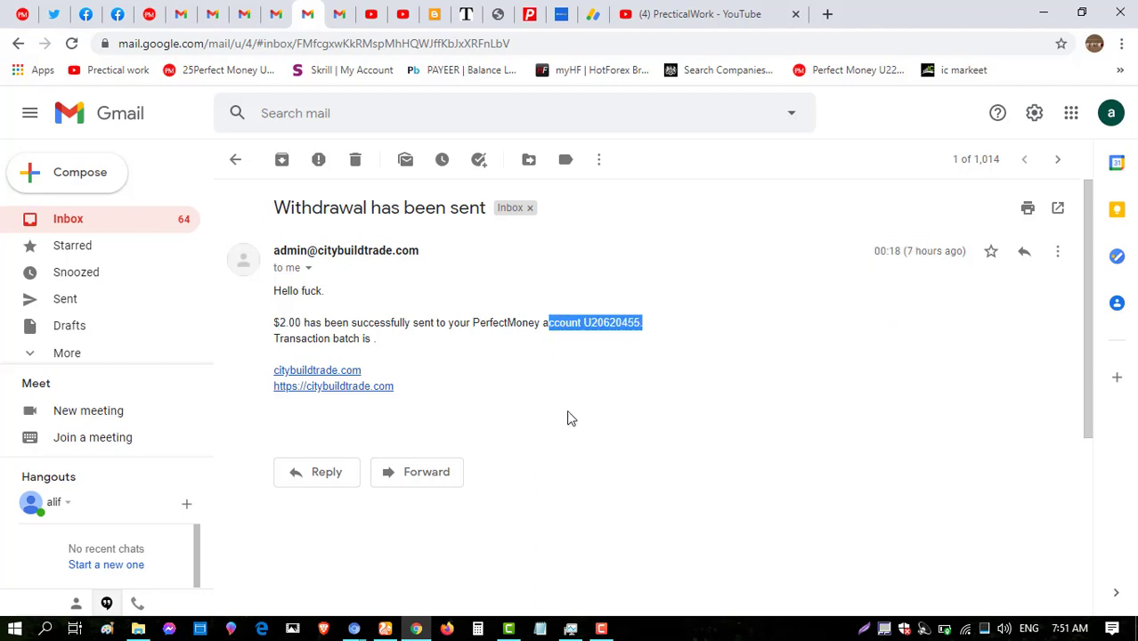
{"action": "left_click", "coordinate": [150, 18]}
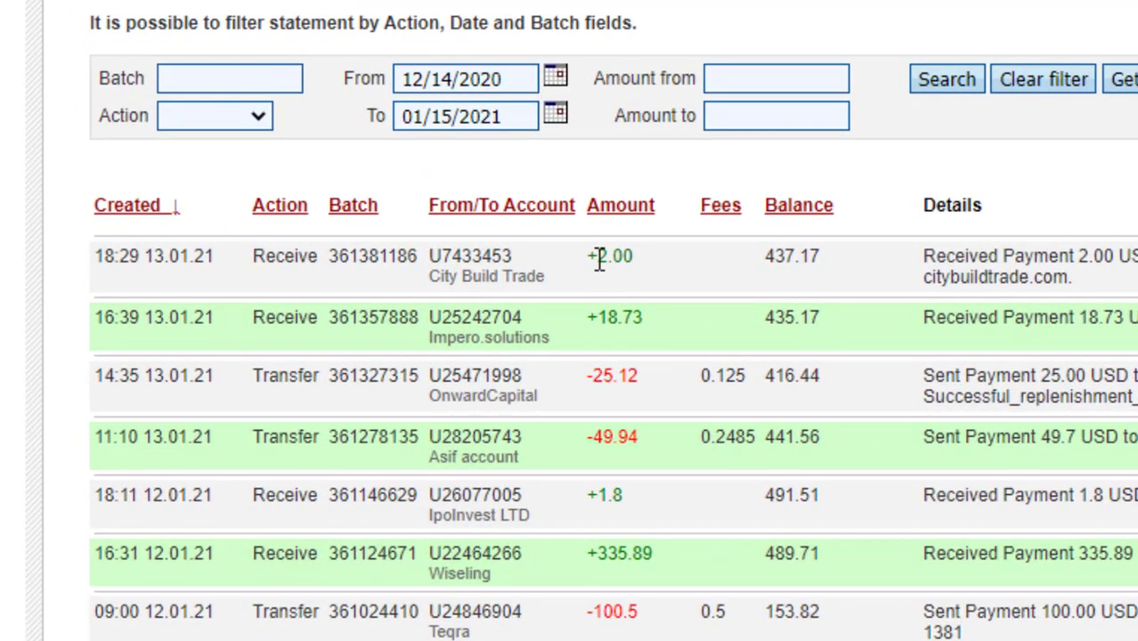
- Highlight the +2.00 payment from City Build Trade and its date
{"action": "left_click_drag", "start_coordinate": [599, 259], "coordinate": [643, 260]}
{"action": "left_click_drag", "start_coordinate": [153, 256], "coordinate": [207, 258]}
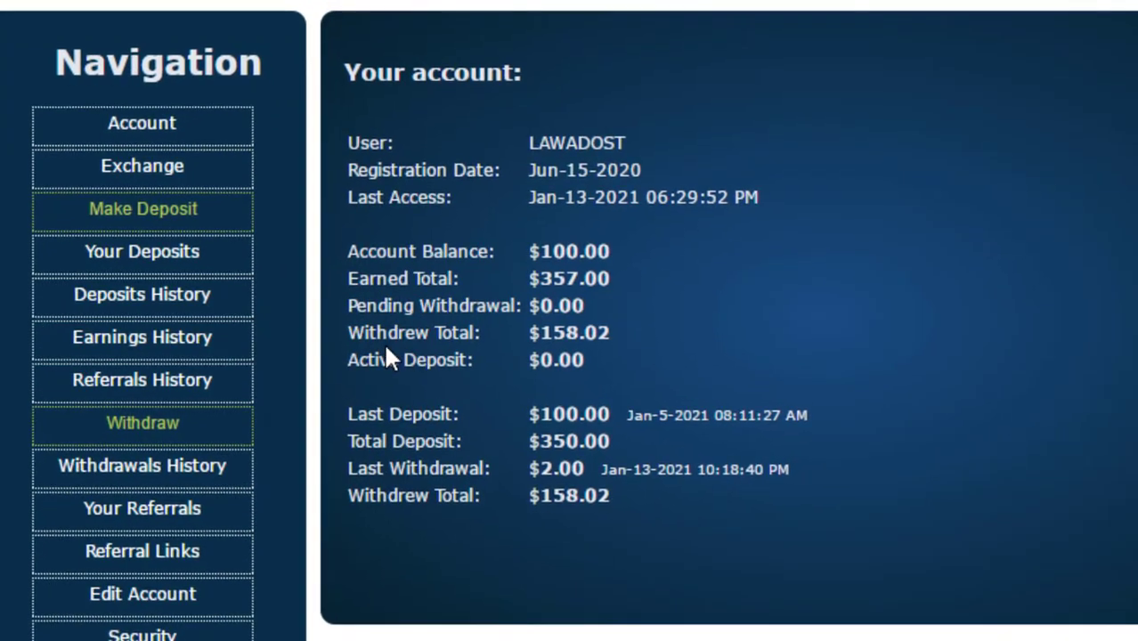
{"action": "left_click_drag", "start_coordinate": [398, 329], "coordinate": [538, 334]}
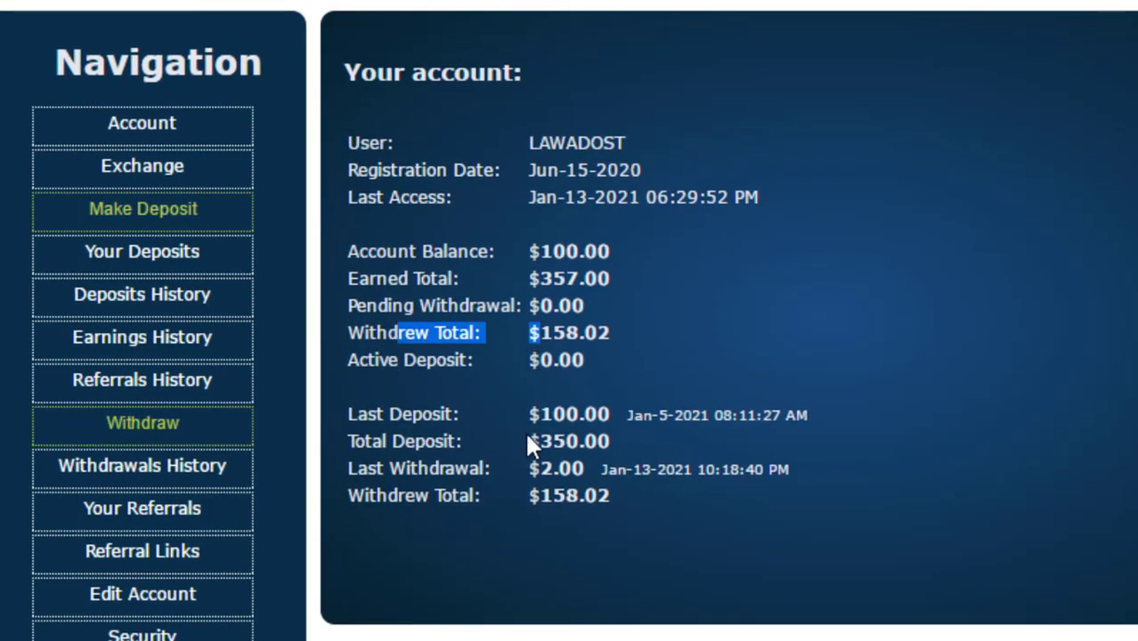
{"action": "left_click_drag", "start_coordinate": [496, 461], "coordinate": [545, 438]}
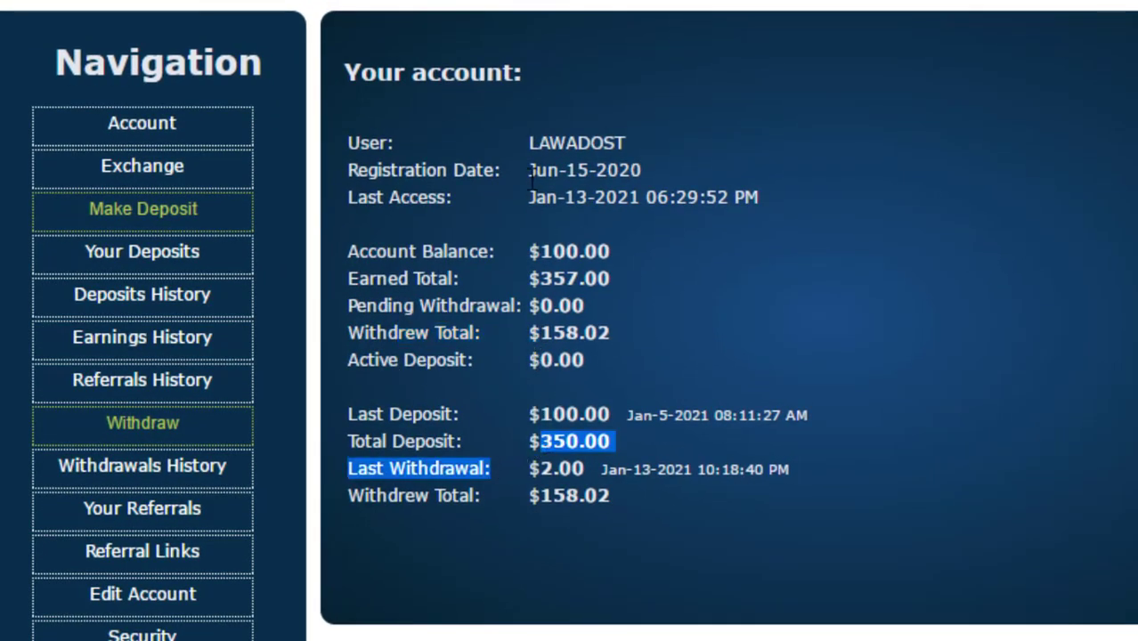
{"action": "mouse_move", "coordinate": [528, 251]}
{"action": "left_mouse_down"}
{"action": "mouse_move", "coordinate": [564, 243]}
{"action": "mouse_move", "coordinate": [636, 252]}
{"action": "left_mouse_up"}
{"action": "left_click", "coordinate": [628, 254]}
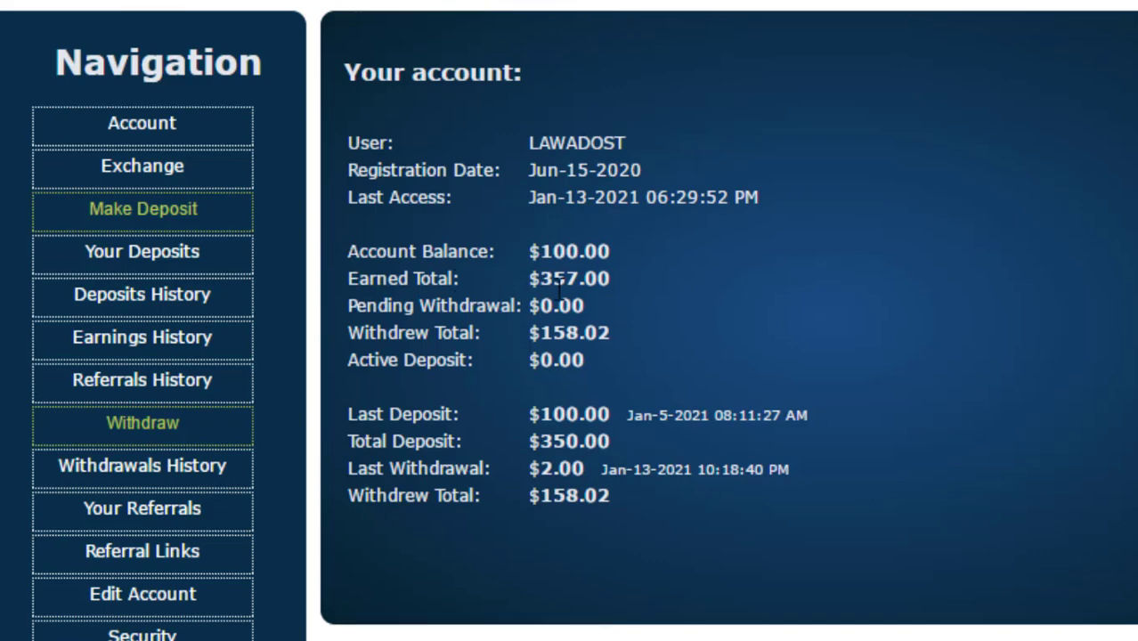
{"action": "left_click_drag", "start_coordinate": [540, 253], "coordinate": [623, 249]}
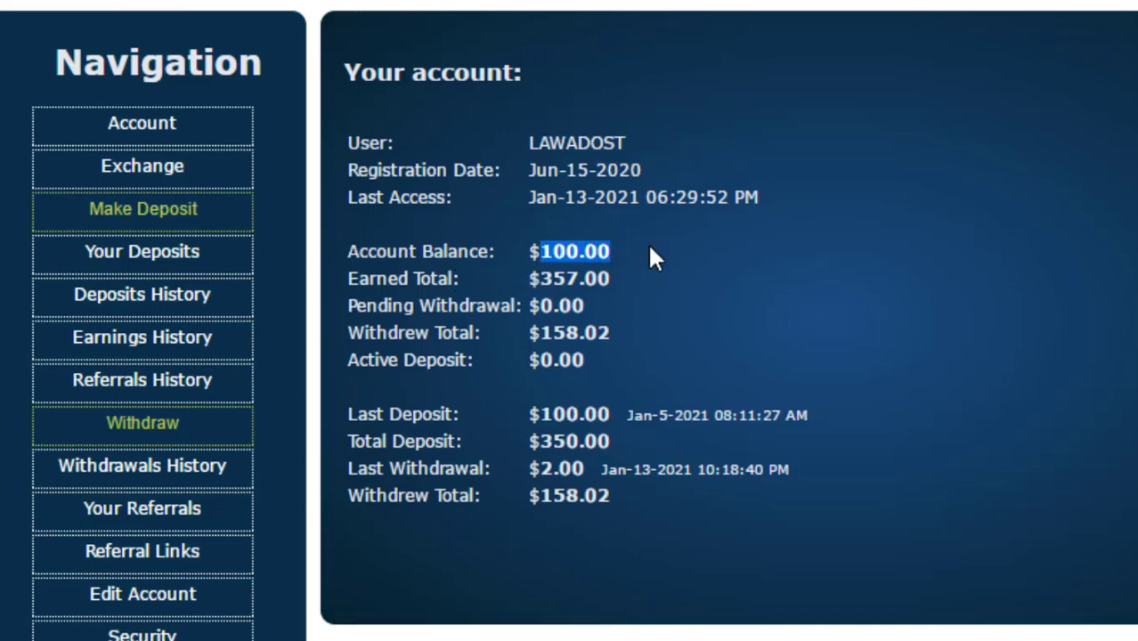
{"action": "left_click", "coordinate": [667, 246]}
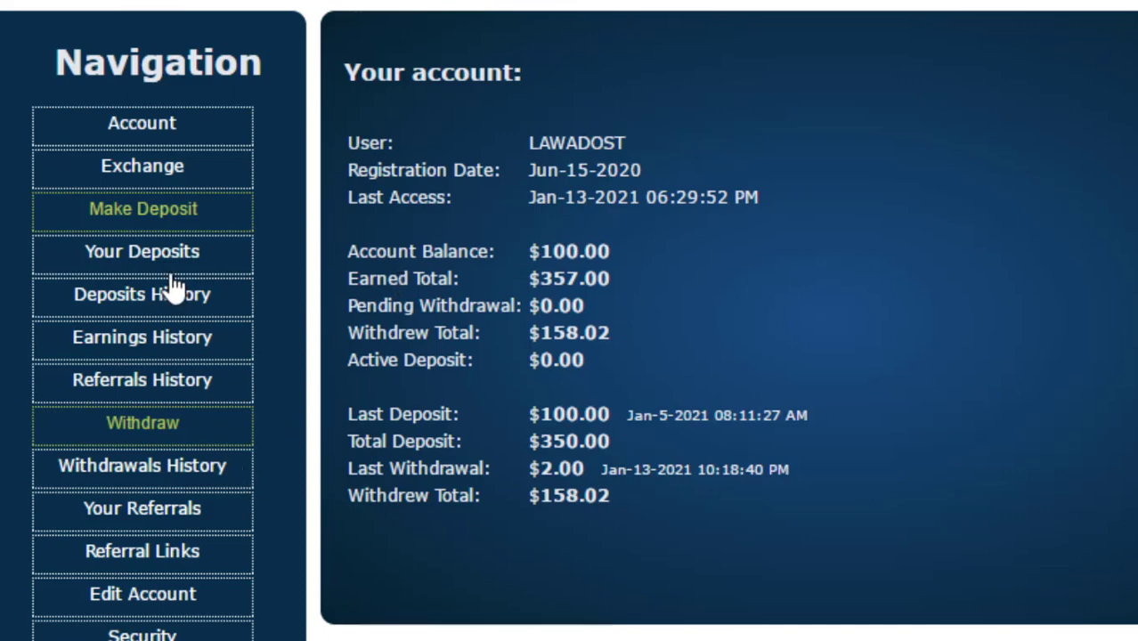
- Deposit $100.00 into the CBT 1 plan from the PerfectMoney account balance
{"action": "left_click", "coordinate": [139, 228]}
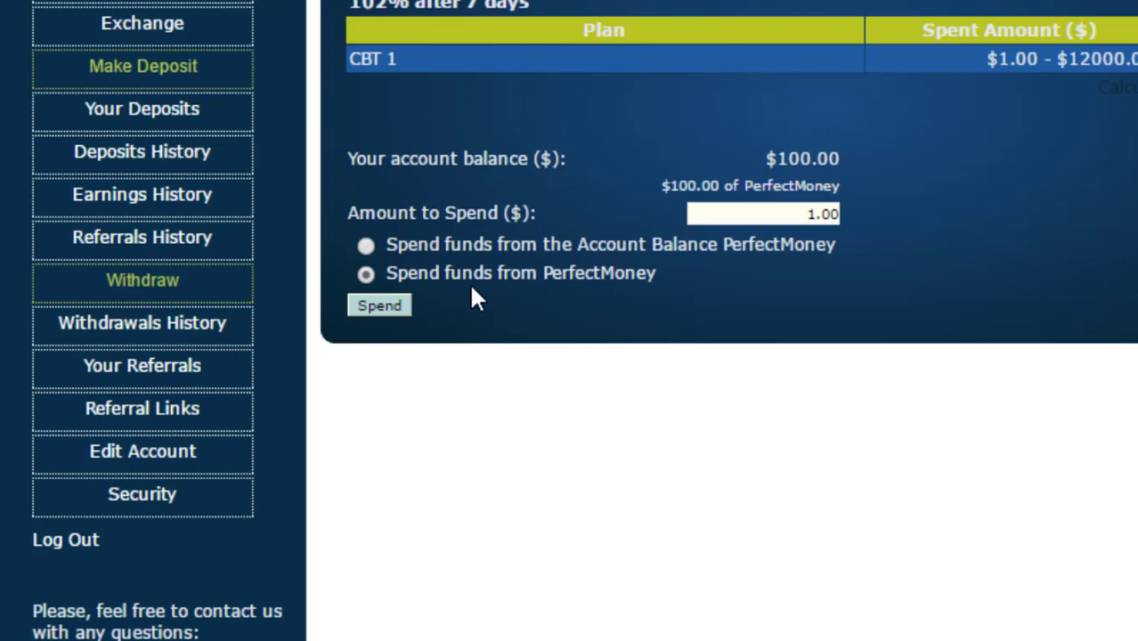
{"action": "left_click_drag", "start_coordinate": [473, 244], "coordinate": [631, 272]}
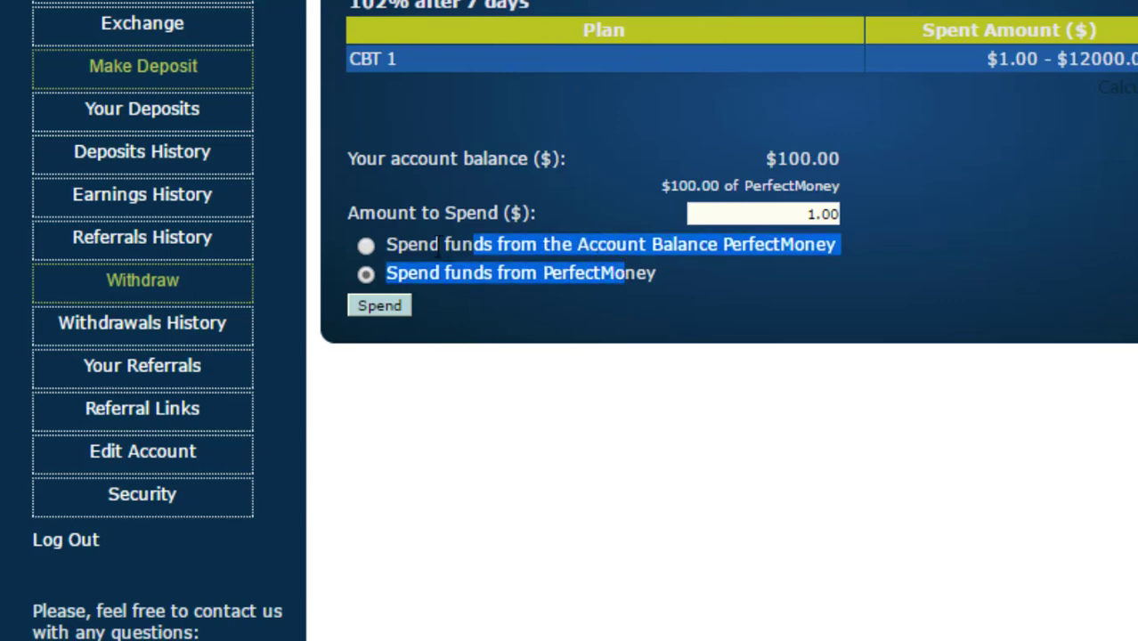
{"action": "left_click", "coordinate": [366, 245]}
{"action": "left_click", "coordinate": [821, 213]}
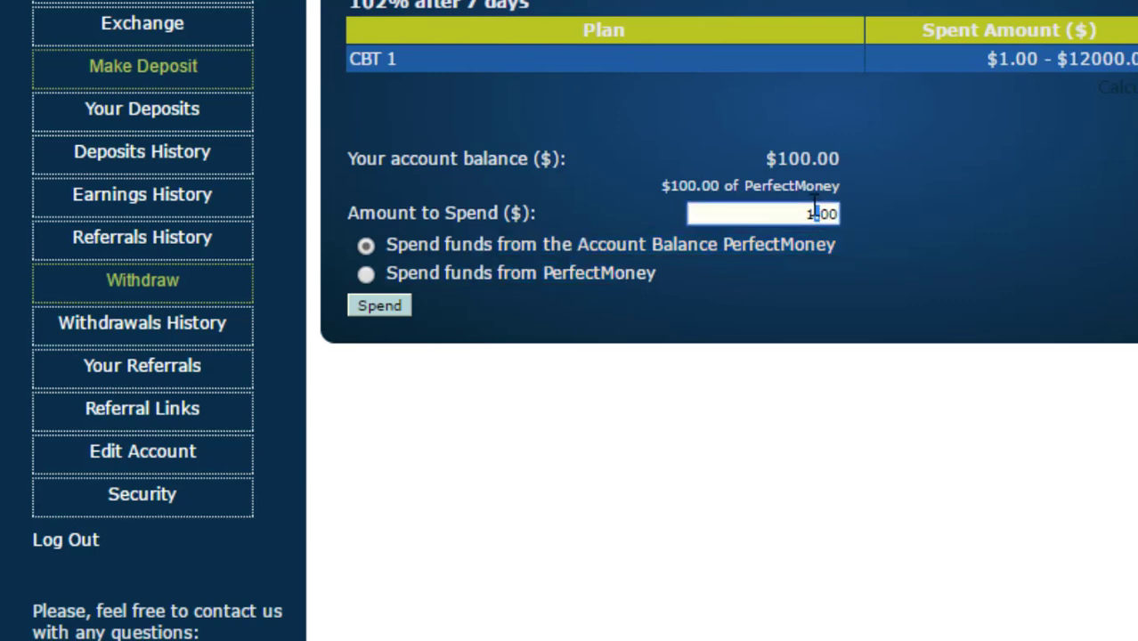
{"action": "type", "text": "00"}
{"action": "left_click", "coordinate": [406, 304]}
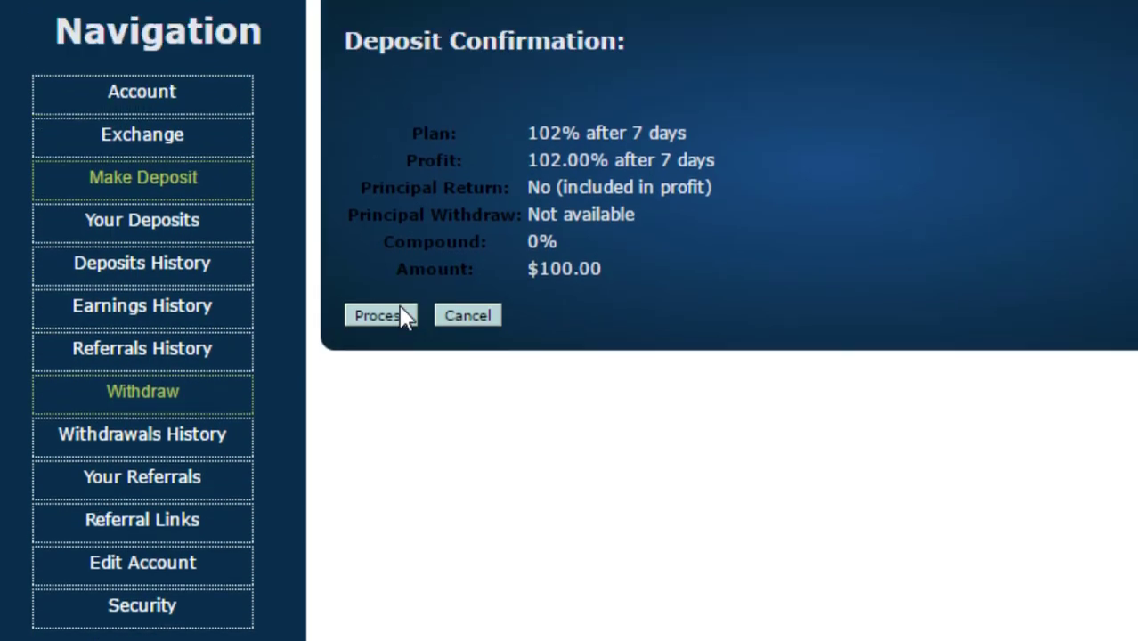
- Review the 102% after 7 days plan and process the $100.00 deposit
{"action": "scroll", "coordinate": [405, 317], "scroll_direction": "up", "scroll_amount": 1}
{"action": "left_click_drag", "start_coordinate": [550, 164], "coordinate": [610, 169]}
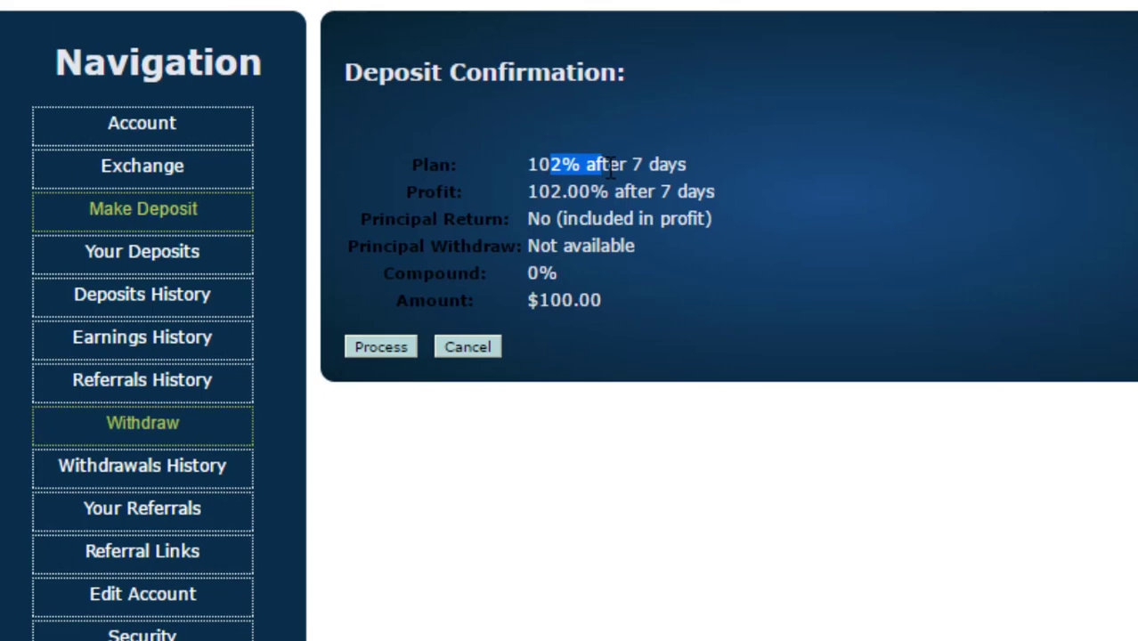
{"action": "left_click", "coordinate": [680, 151]}
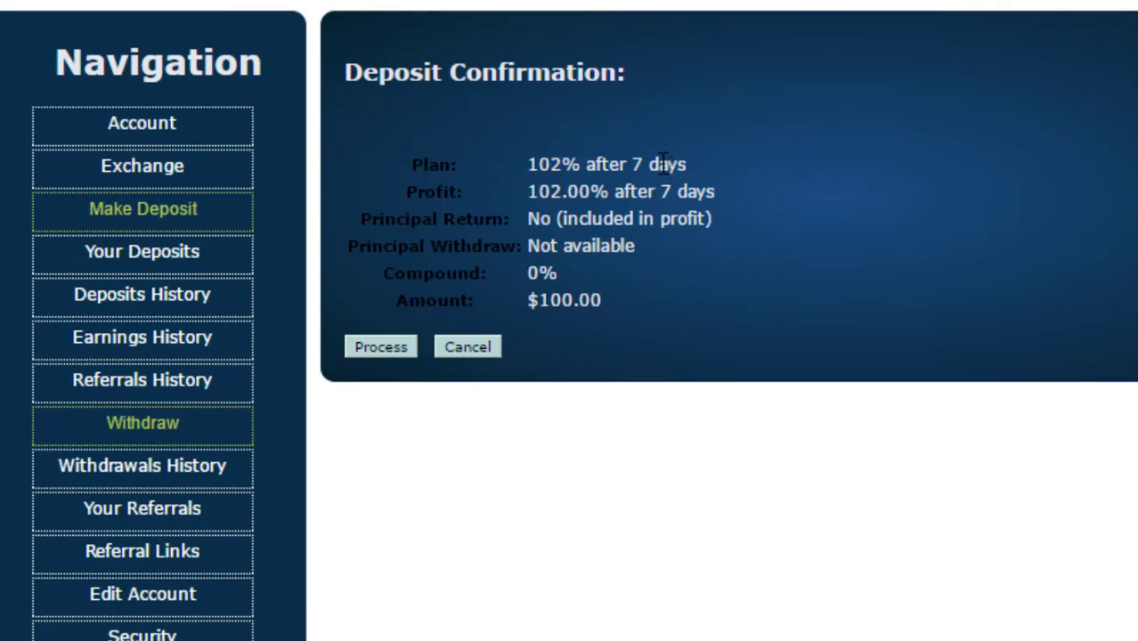
{"action": "left_click", "coordinate": [381, 347]}
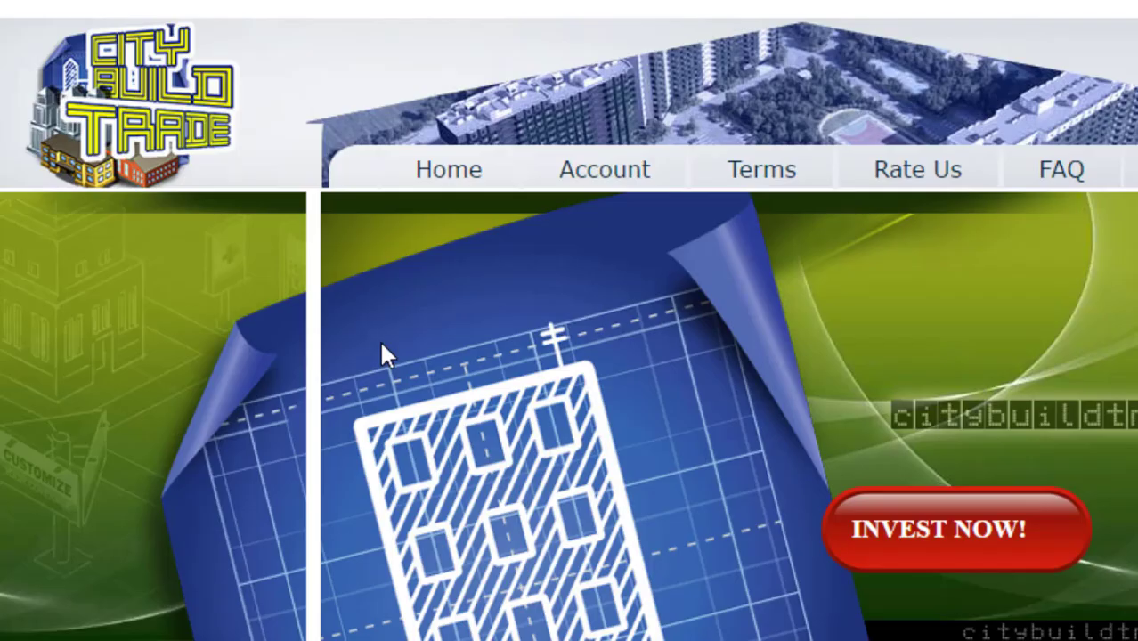
- Return from the deposit confirmation to the Account overview page
{"action": "scroll", "coordinate": [381, 351], "scroll_direction": "down", "scroll_amount": 3}
{"action": "scroll", "coordinate": [381, 354], "scroll_direction": "down", "scroll_amount": 3}
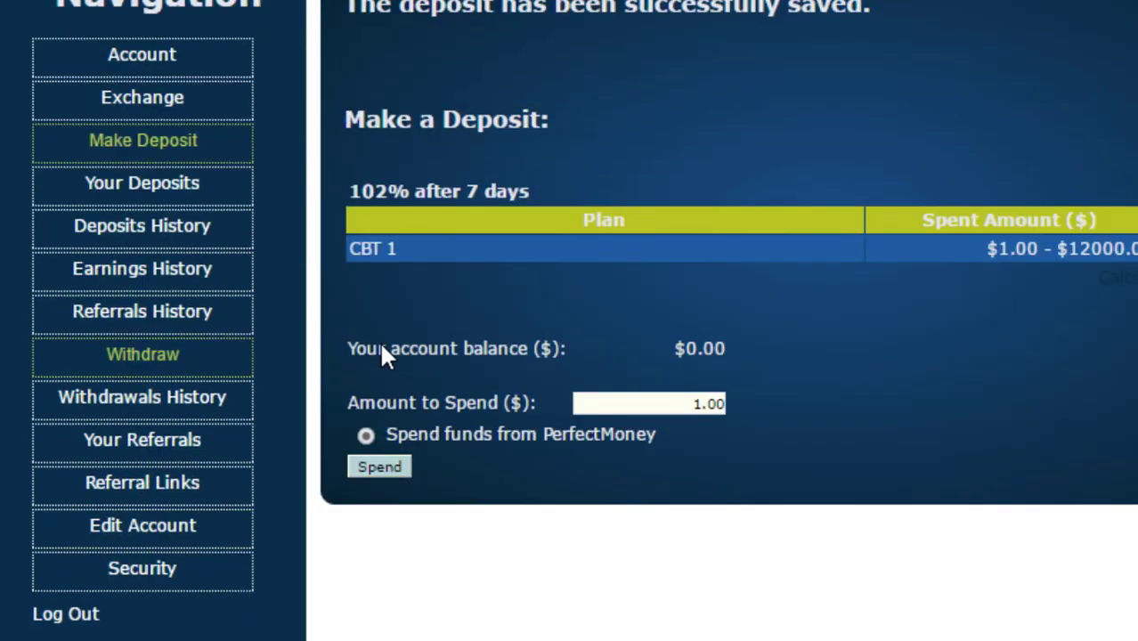
{"action": "left_click", "coordinate": [175, 59]}
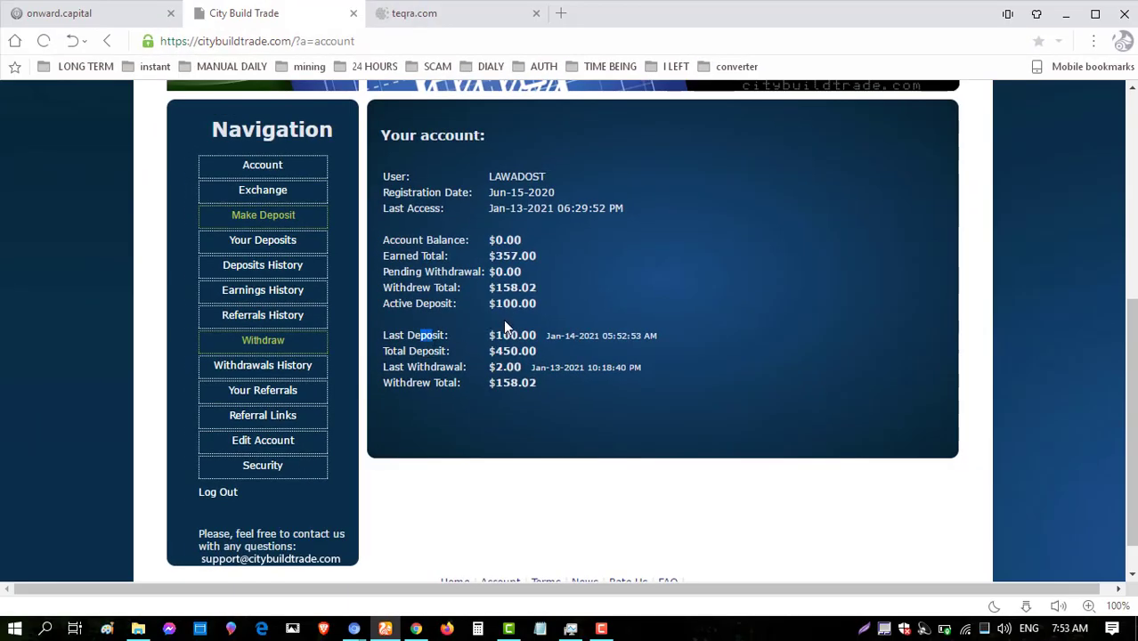
- Highlight the $0.00 Account Balance and review the $100.00 active deposit in the summary
{"action": "left_click_drag", "start_coordinate": [383, 241], "coordinate": [526, 241]}
{"action": "left_click", "coordinate": [552, 233]}
{"action": "scroll", "coordinate": [531, 385], "scroll_direction": "up", "scroll_amount": 1}
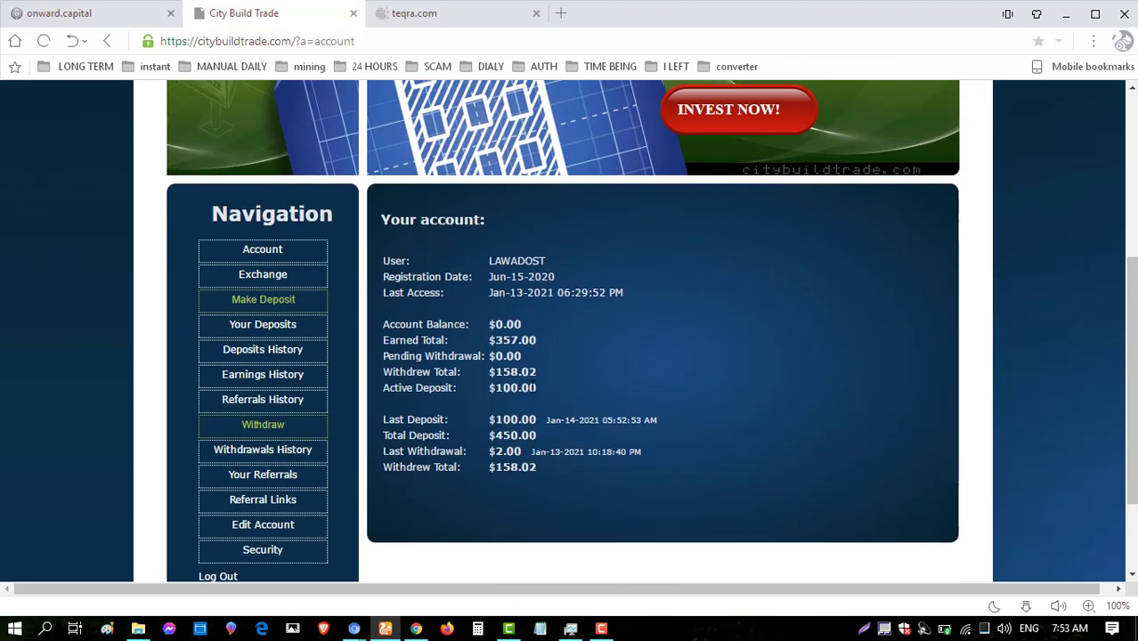
{"action": "scroll", "coordinate": [531, 388], "scroll_direction": "up", "scroll_amount": 2}
{"action": "scroll", "coordinate": [532, 392], "scroll_direction": "down", "scroll_amount": 1}
{"action": "scroll", "coordinate": [532, 392], "scroll_direction": "down", "scroll_amount": 2}
{"action": "scroll", "coordinate": [531, 392], "scroll_direction": "down", "scroll_amount": 2}
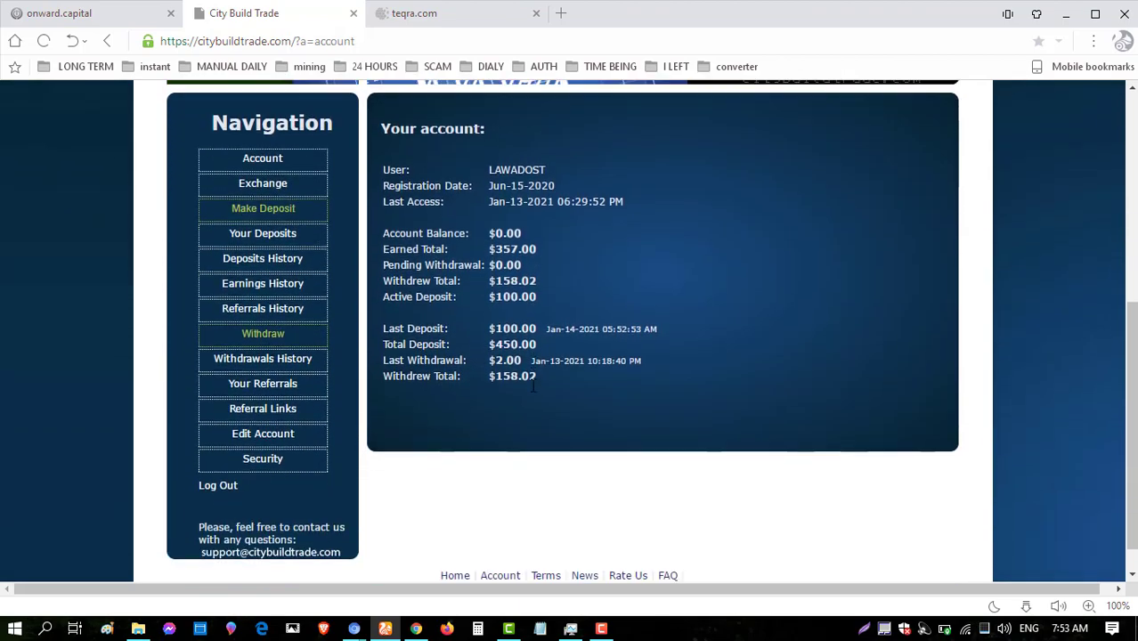